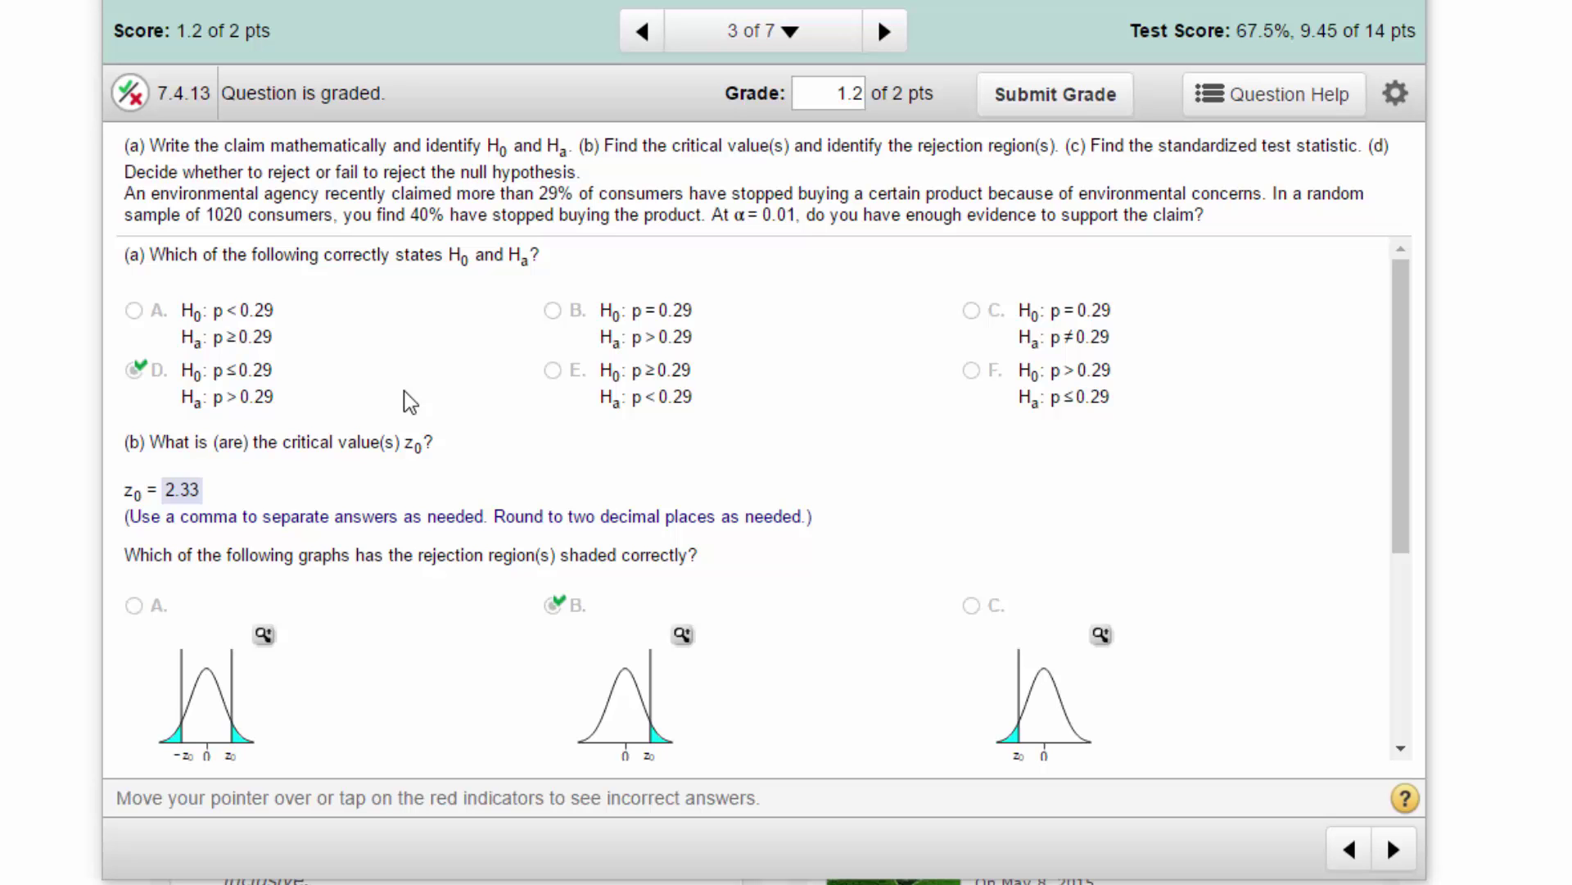
Switch to StatCrunch beside the quiz question and open the Normal calculator, placing it over the first data columns.
scroll(405, 390, "down", 3)
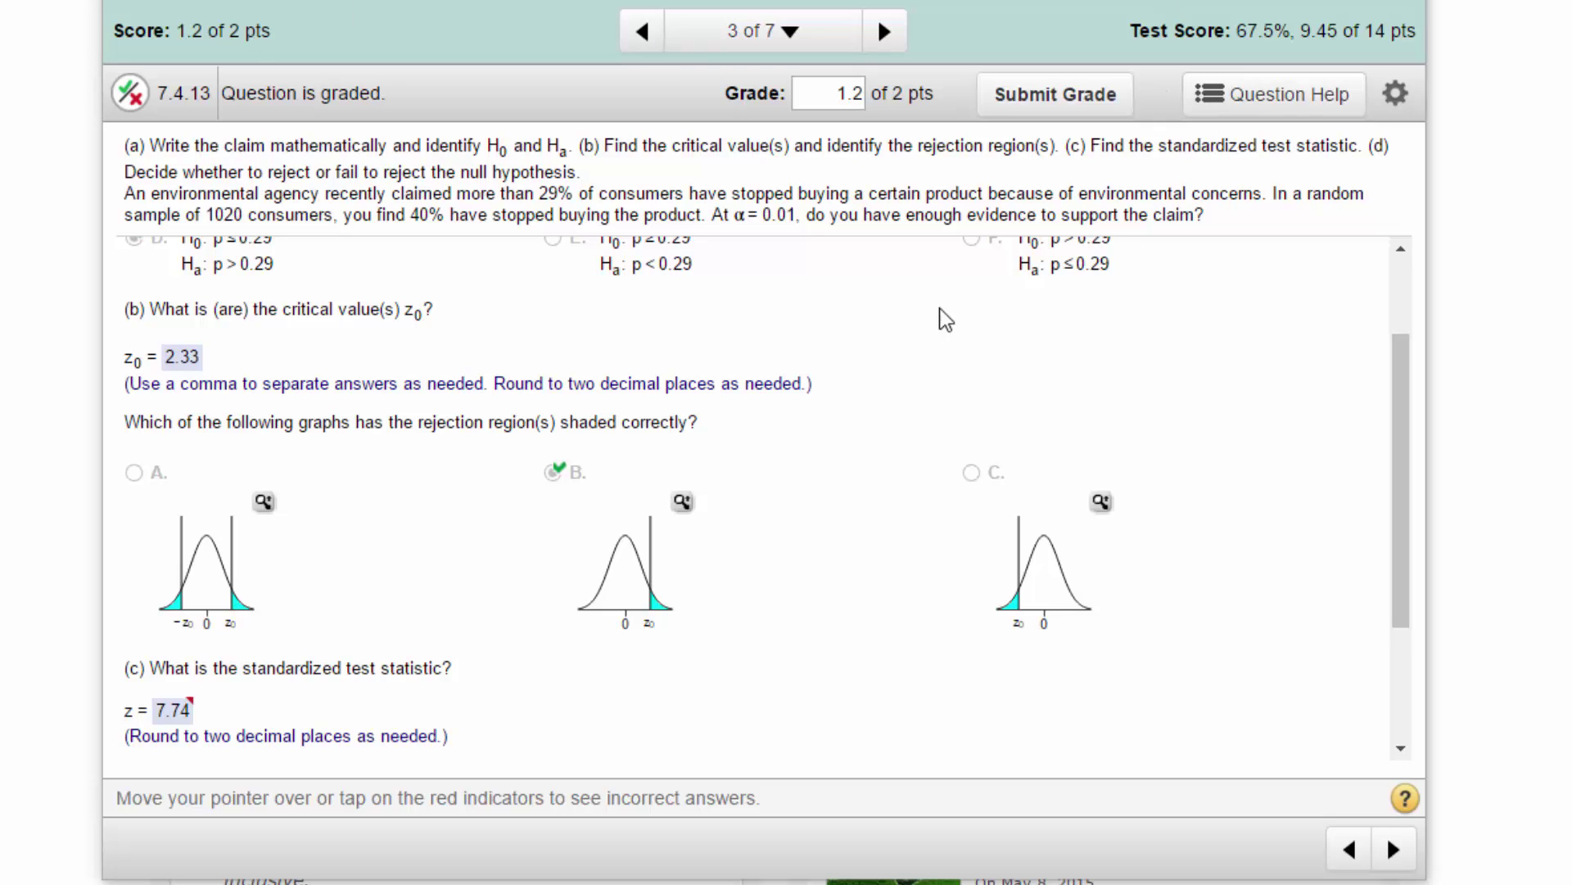
left_click(1288, 107)
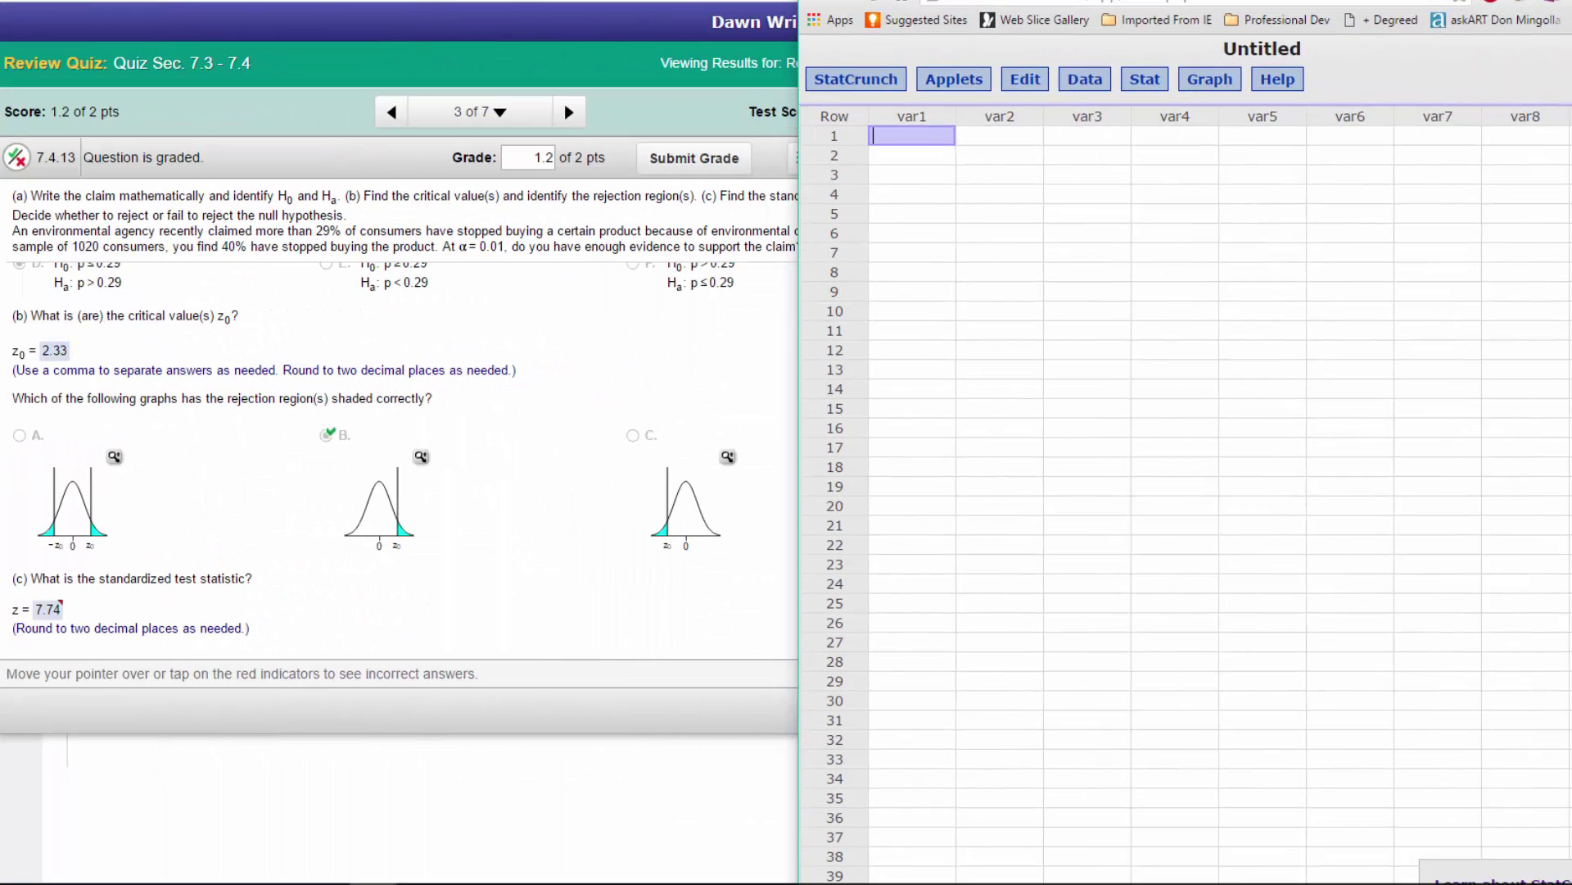
mouse_move(1223, 2)
left_mouse_down()
mouse_move(1119, 39)
mouse_move(1080, 13)
mouse_move(1216, 2)
left_mouse_up()
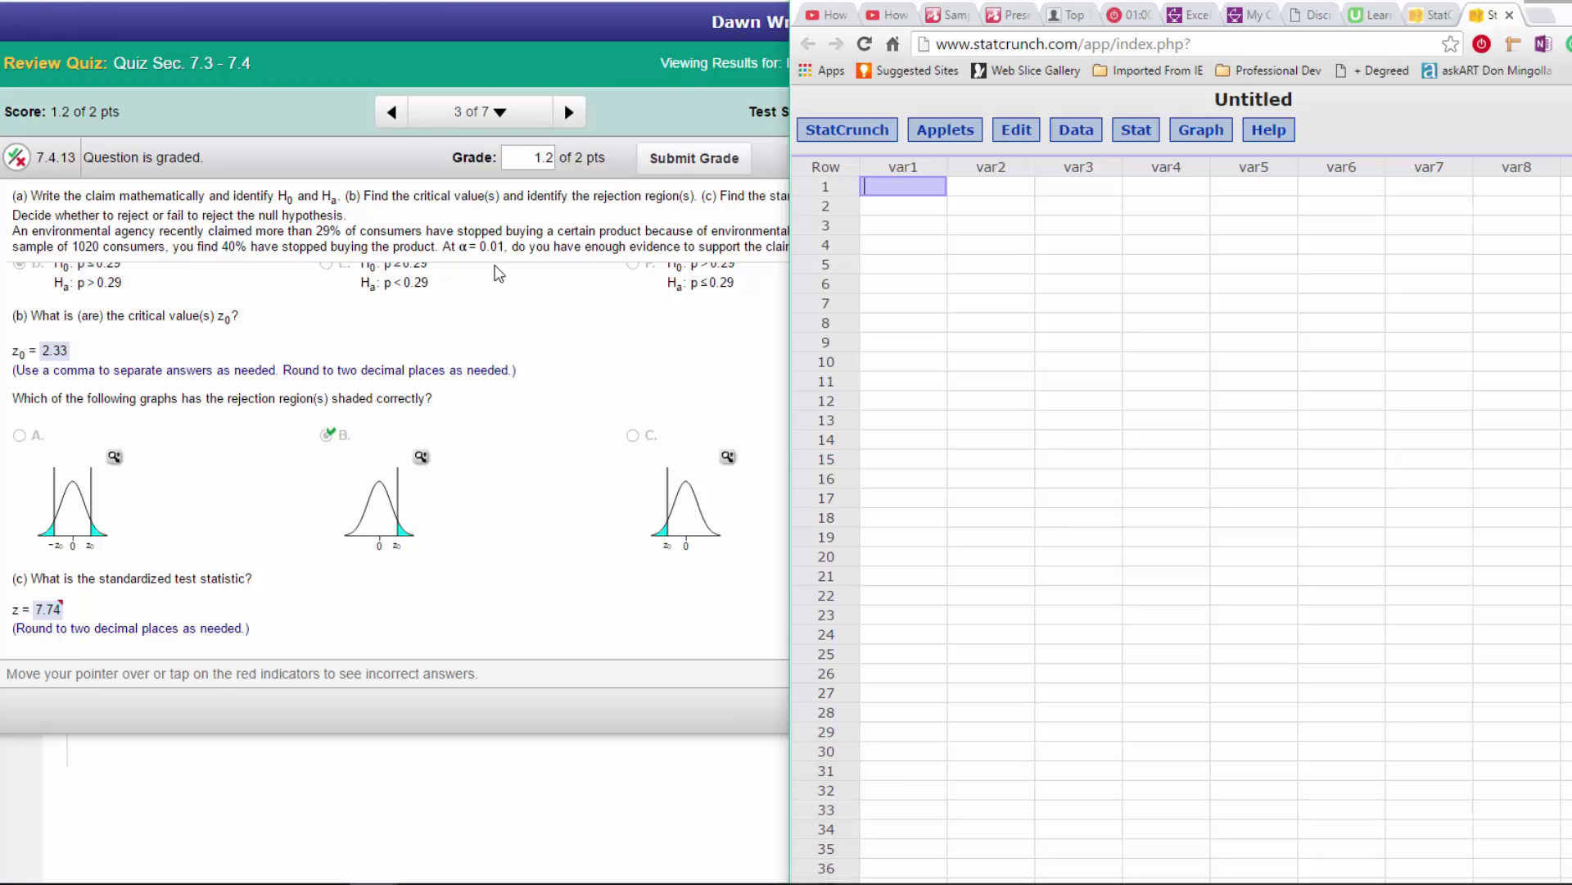
left_click(1139, 133)
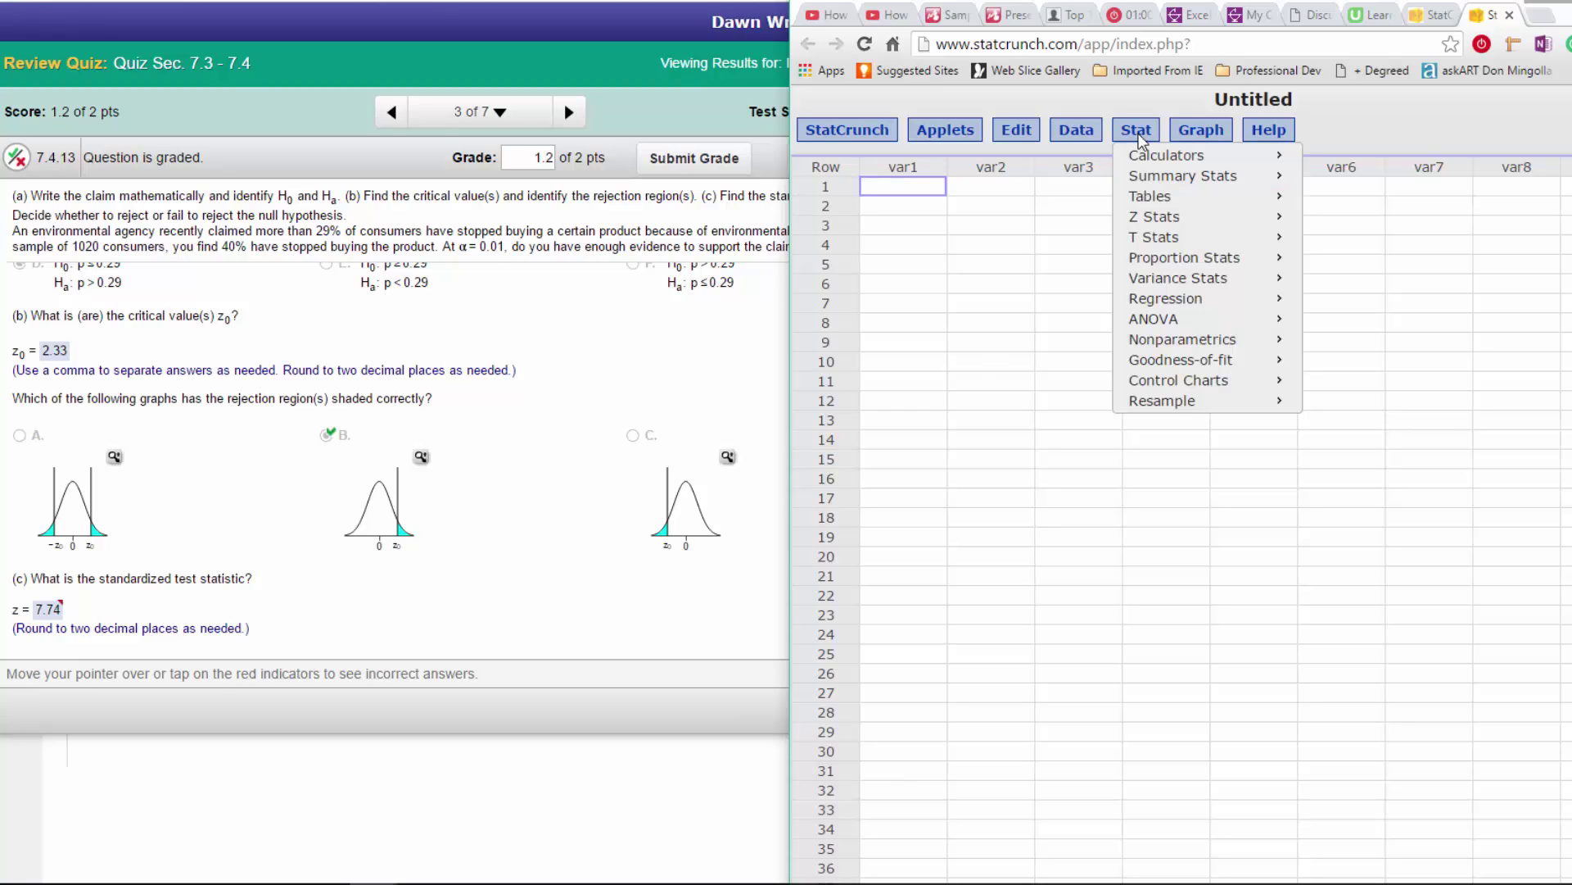
mouse_move(1149, 162)
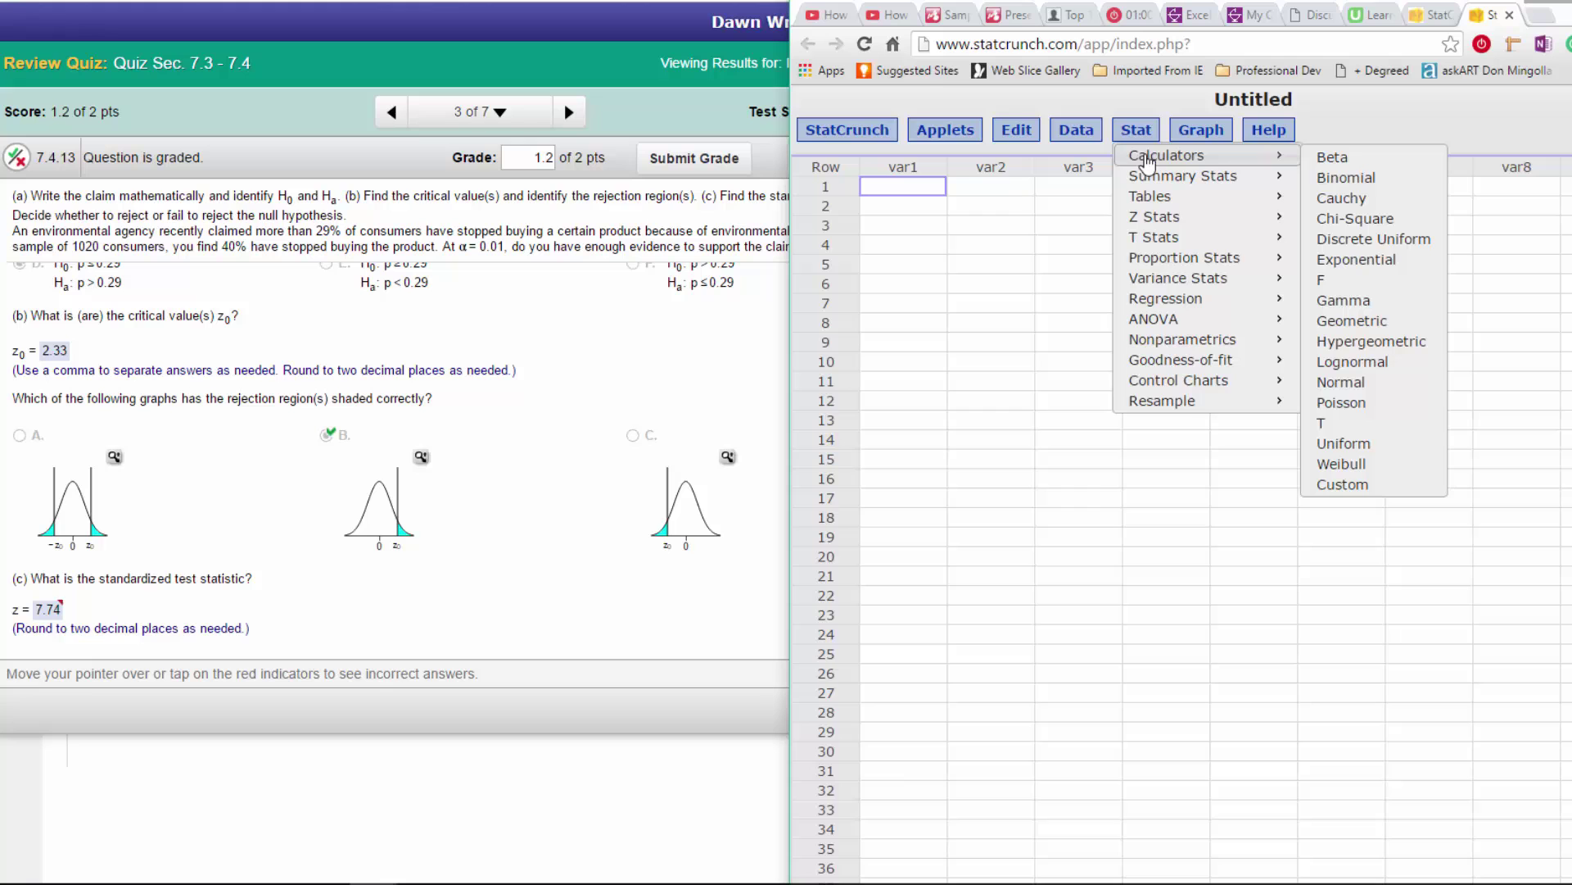
left_click(1390, 388)
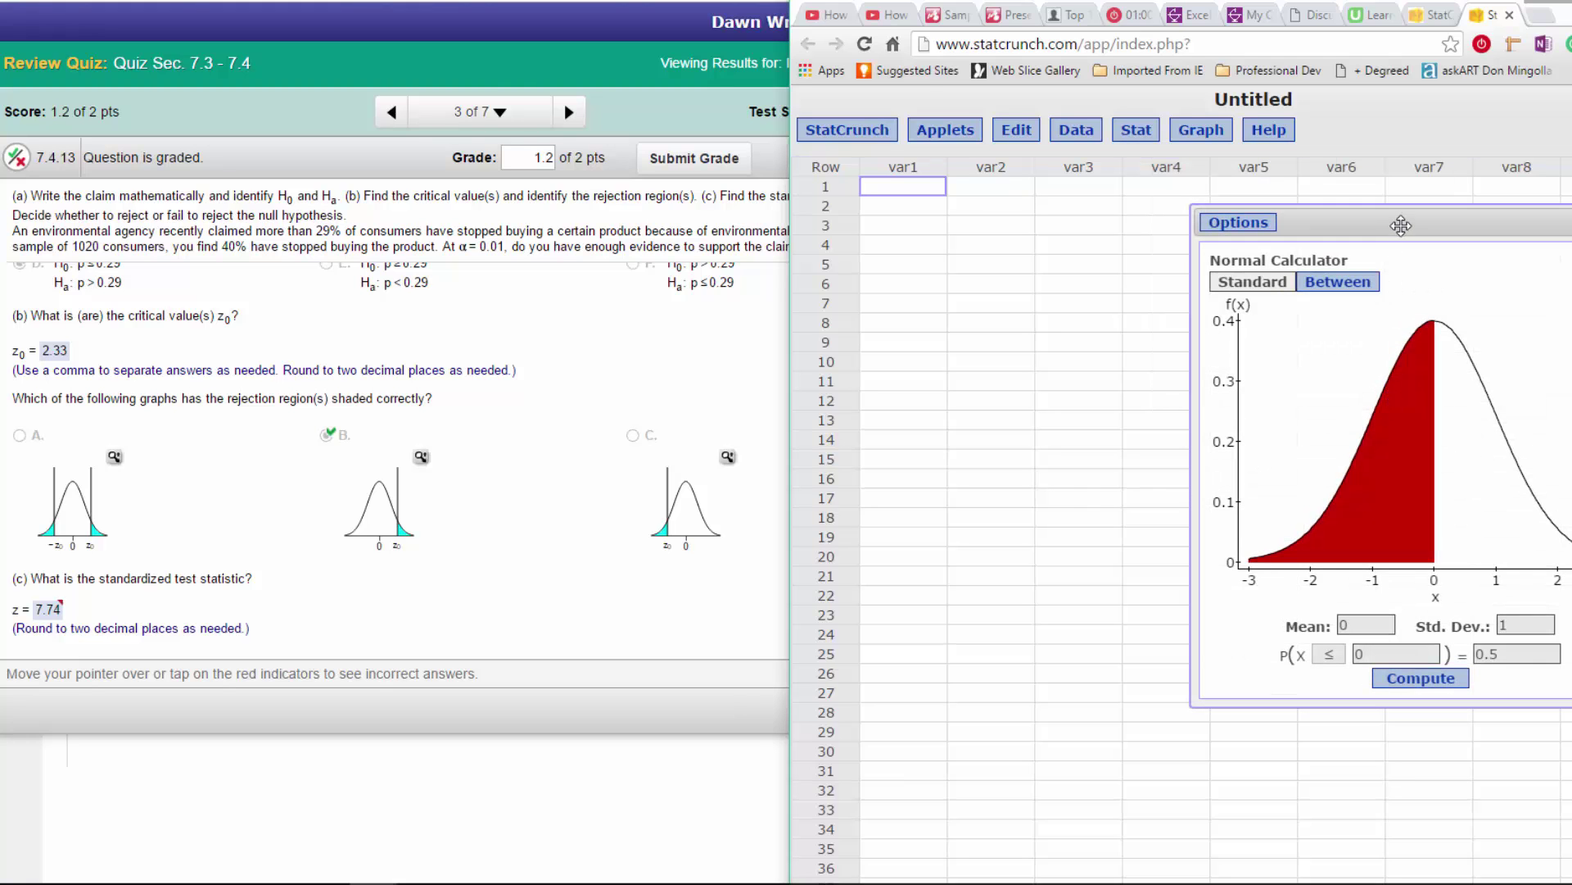
left_click_drag(1400, 226, 1088, 214)
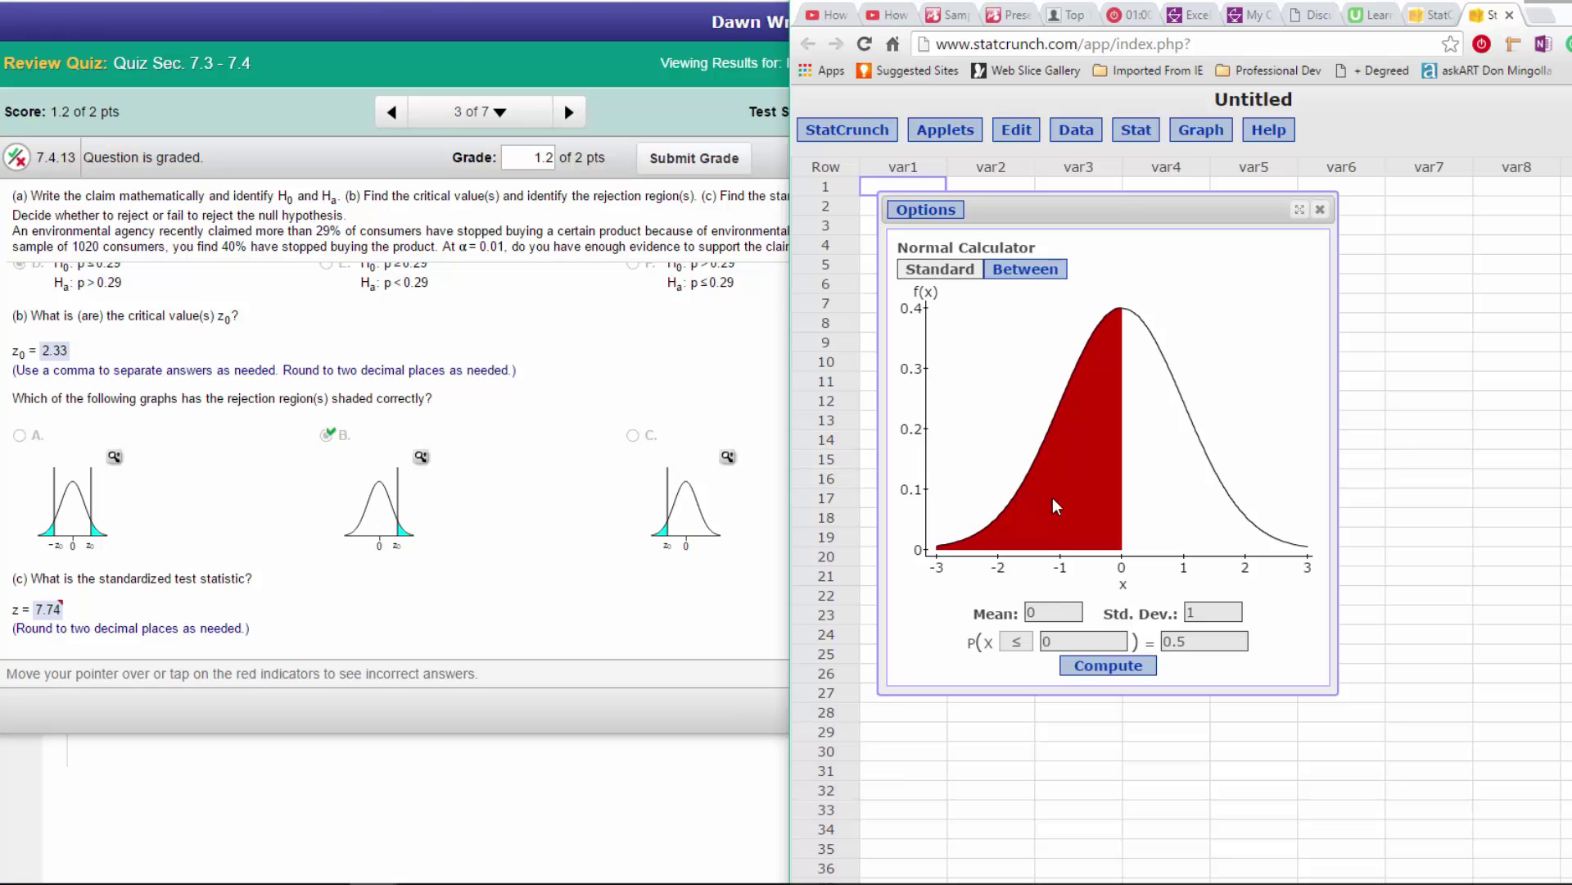
Compute the right-tailed critical value in the Normal calculator using ≥ and a probability of .01.
left_click(1018, 644)
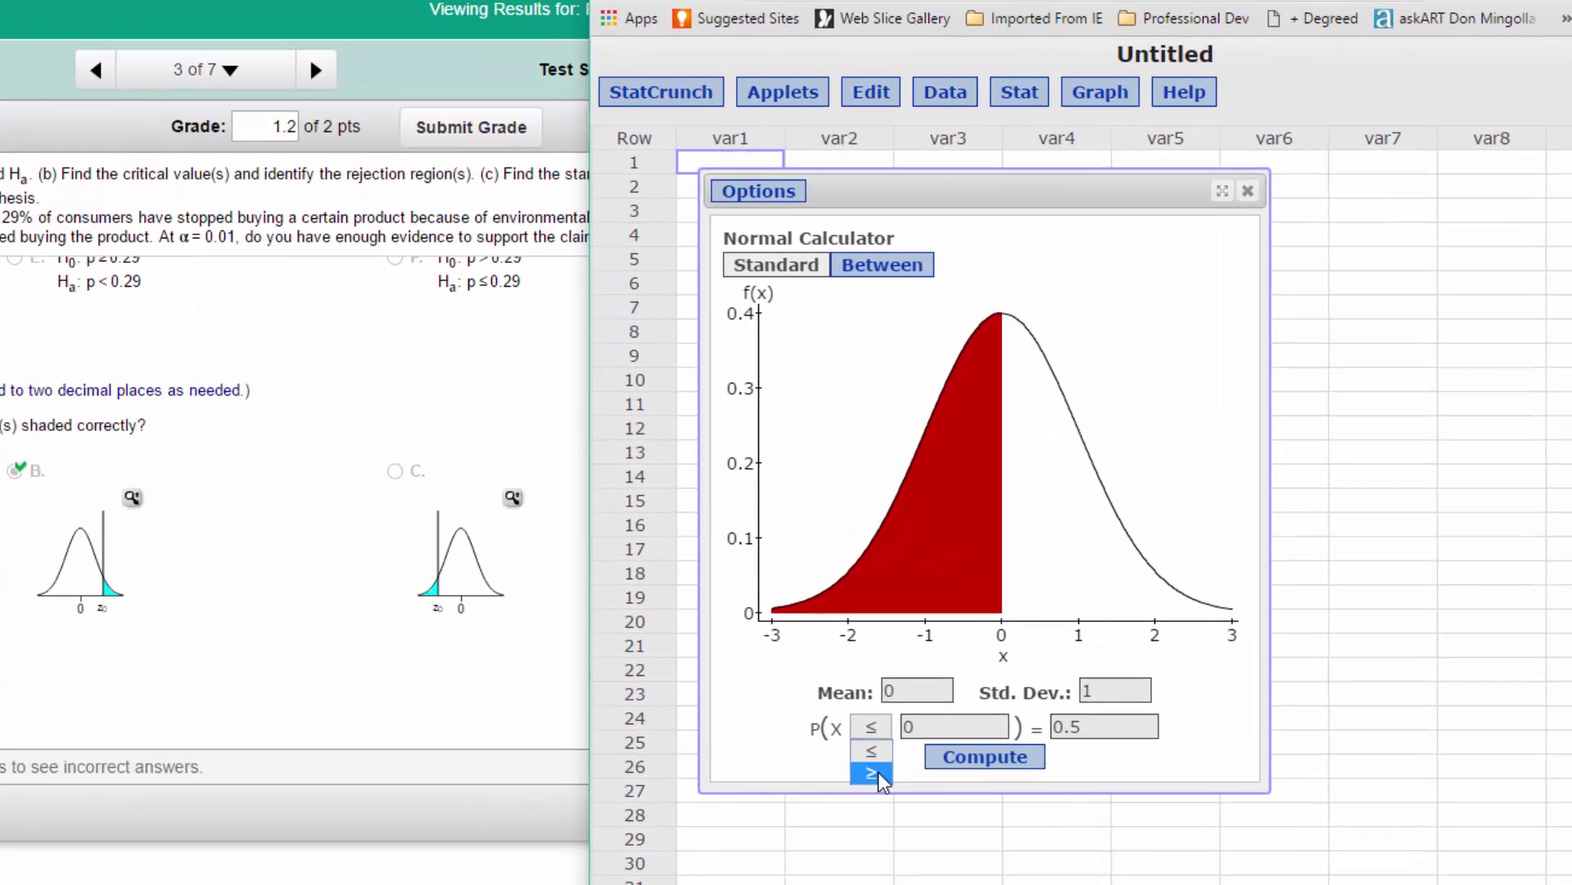
left_click(880, 777)
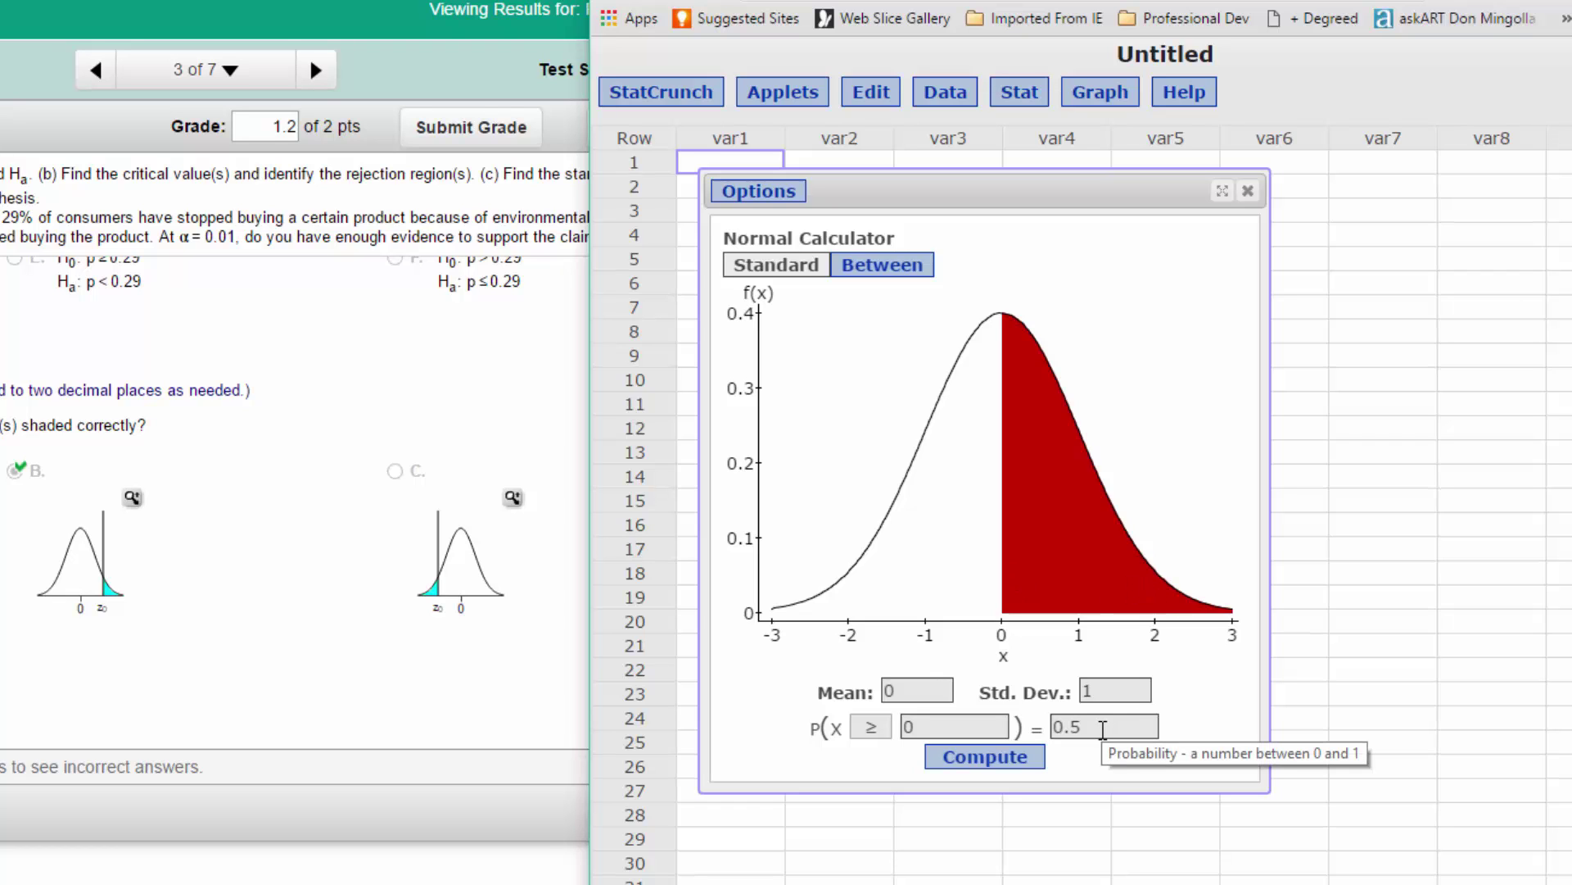
left_click_drag(1103, 729, 1023, 741)
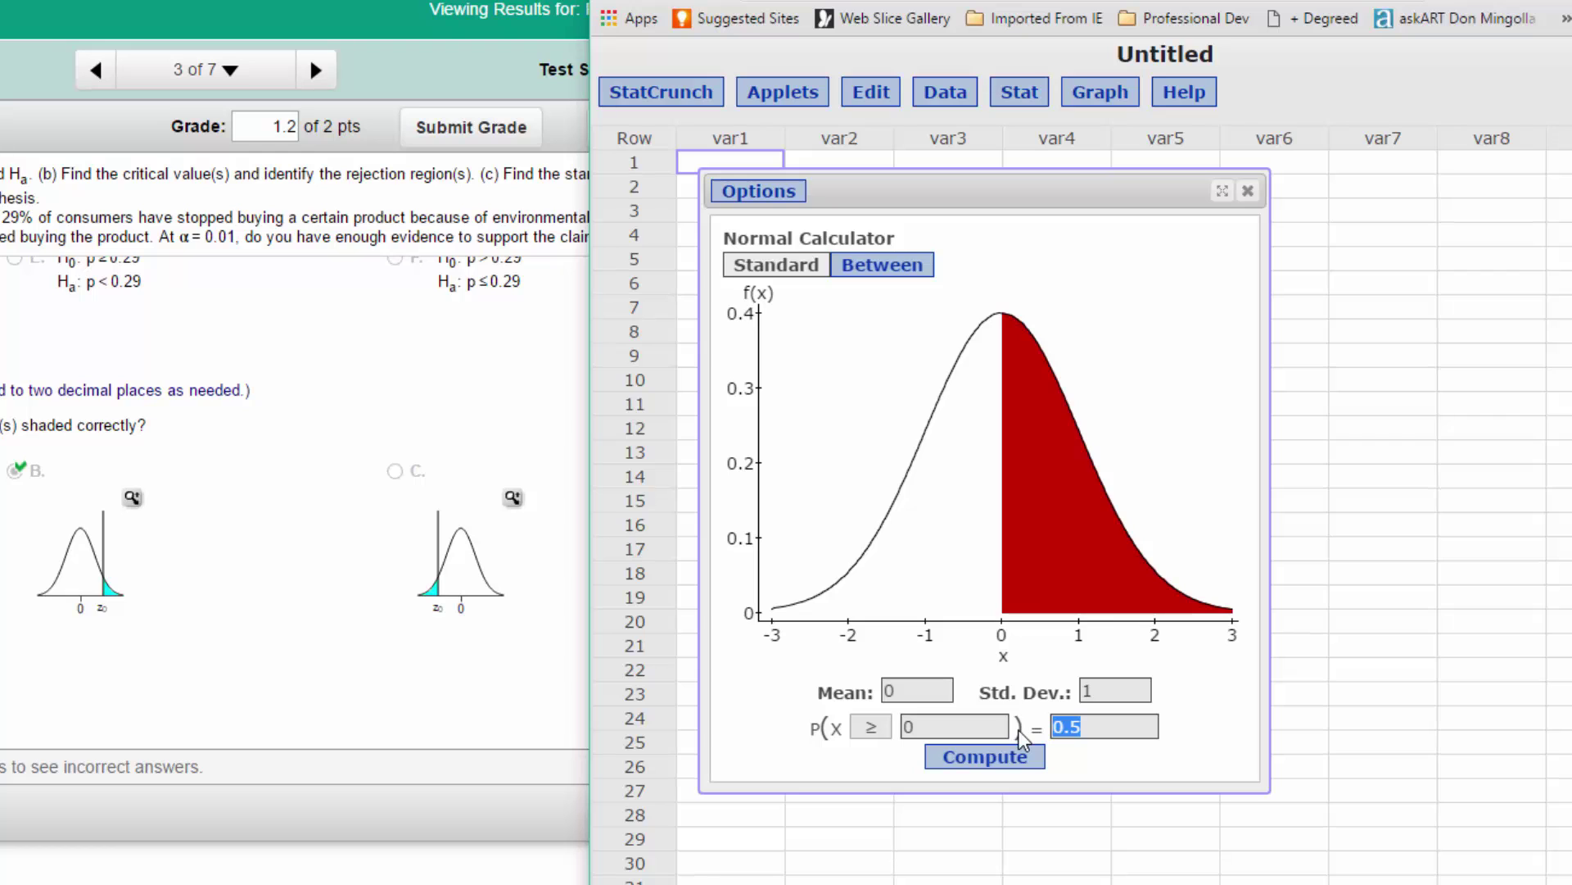
type(".01")
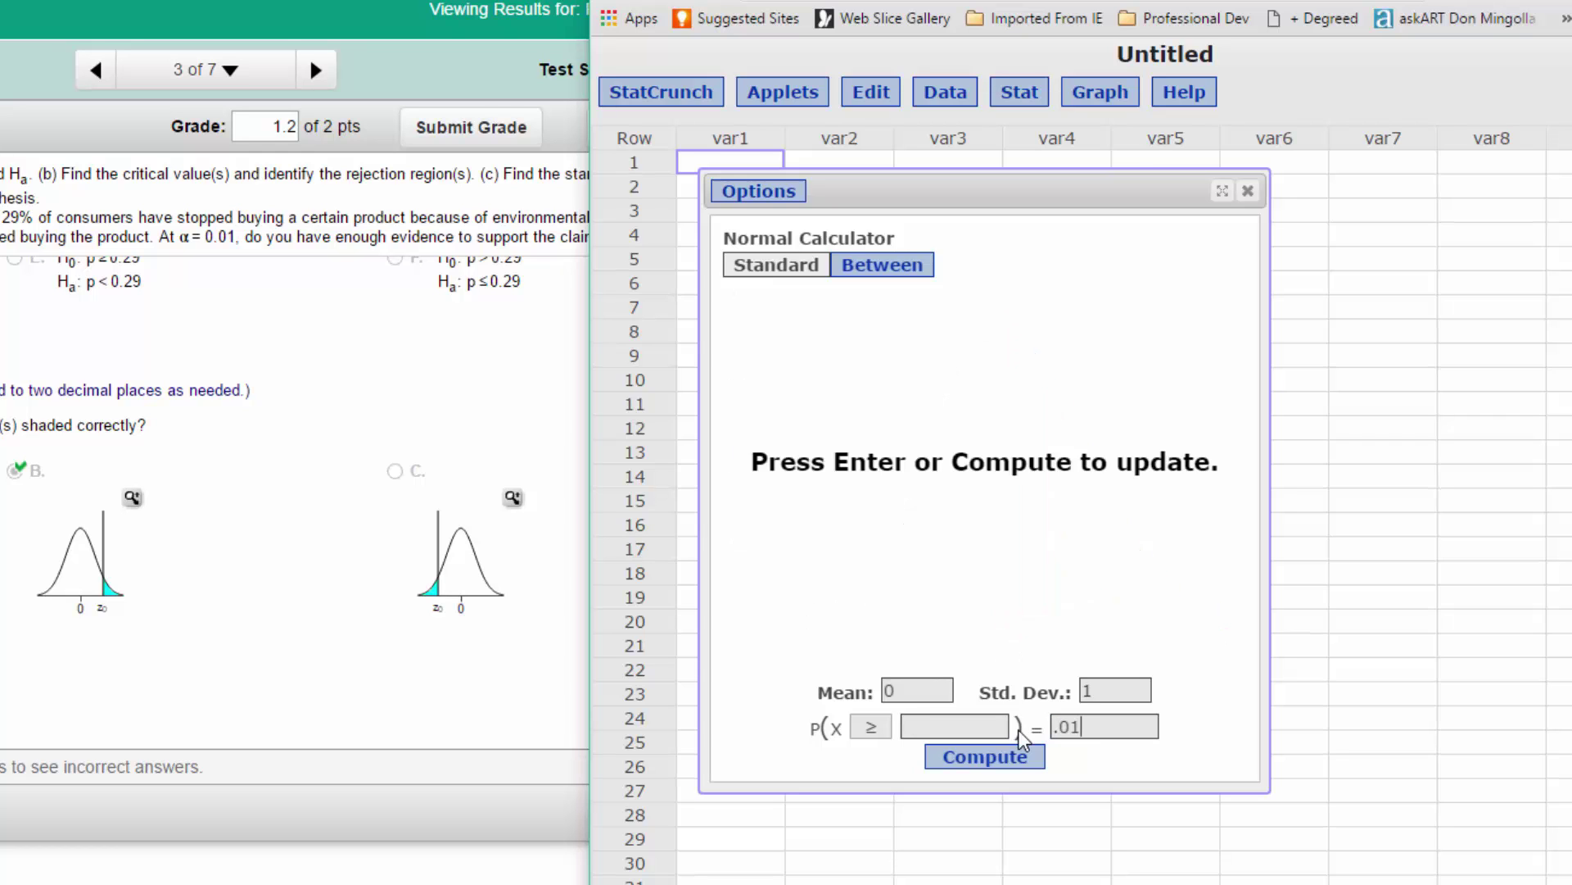
left_click(1009, 757)
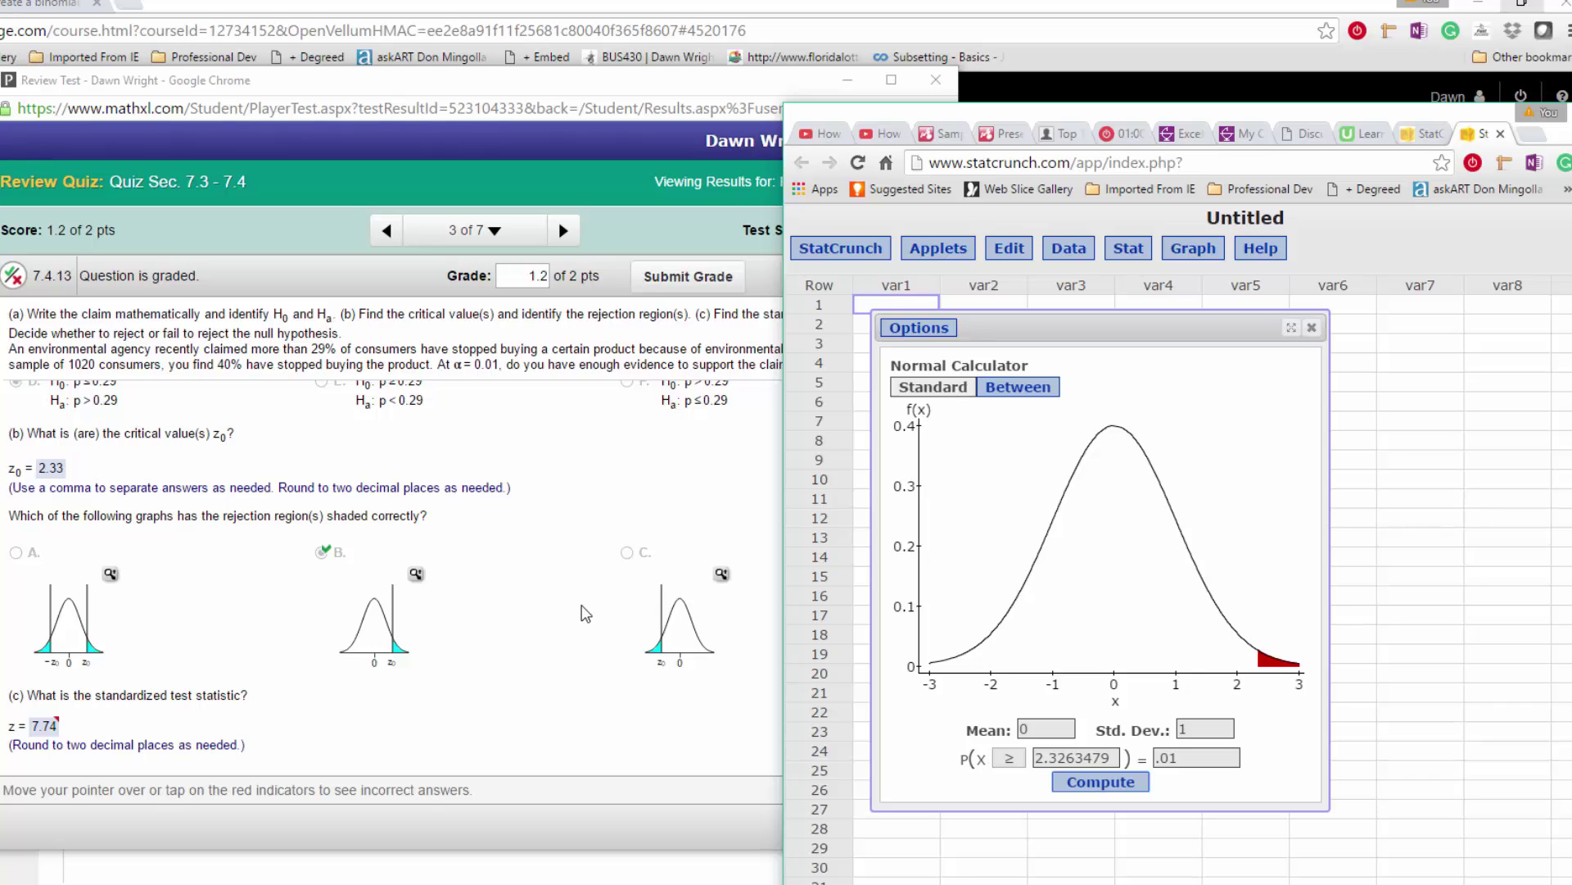
Open the one-sample proportion test with summary data and arrange the windows to leave the first data rows clear.
scroll(586, 614, "down", 1)
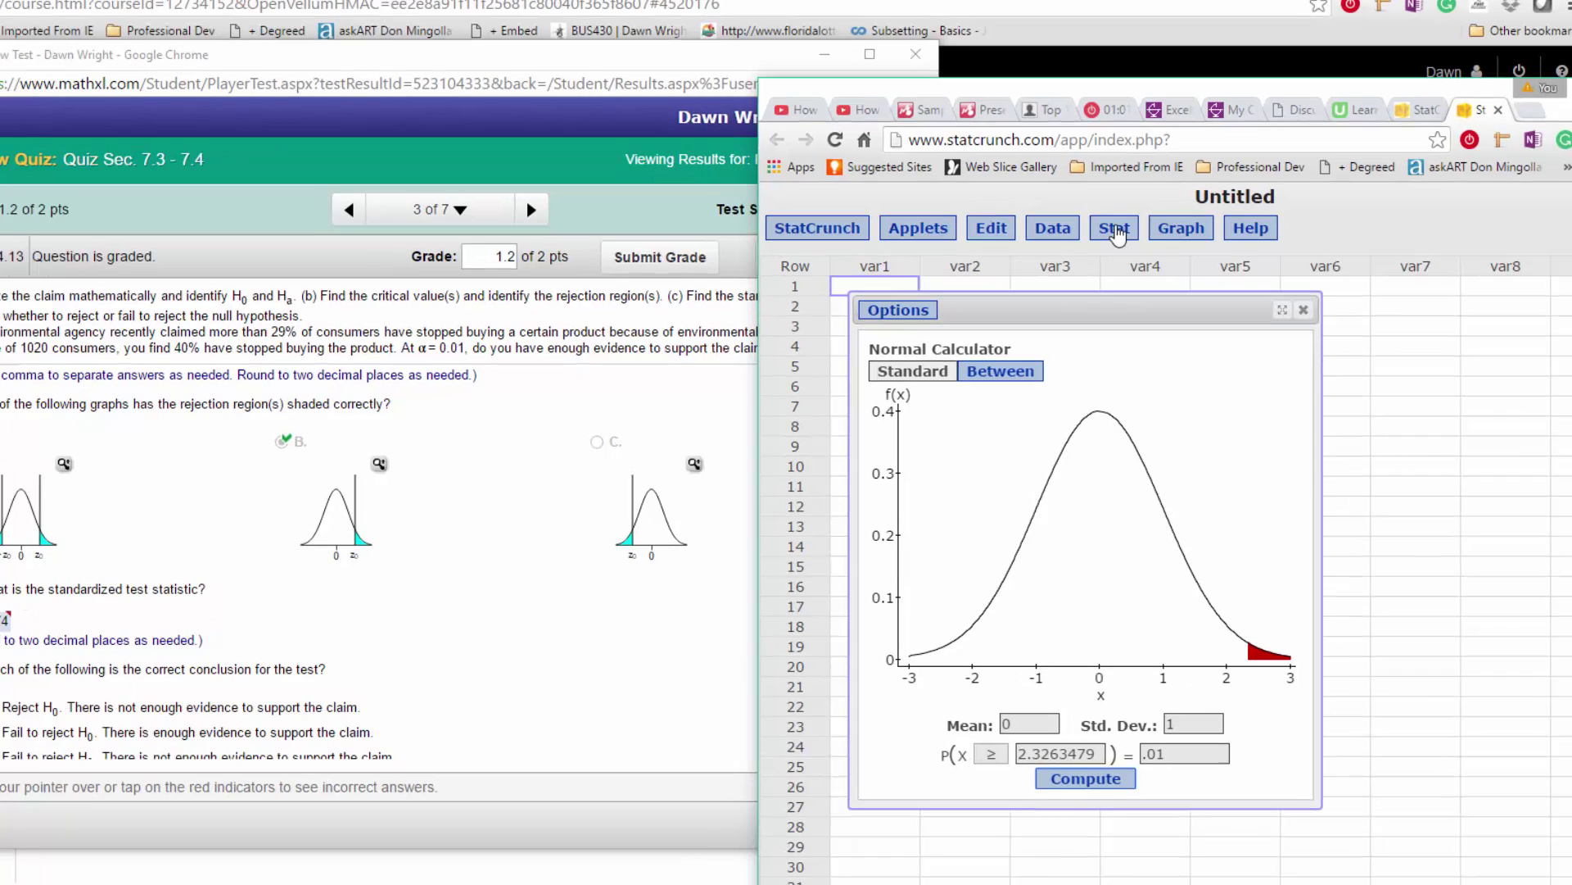
left_click(1130, 250)
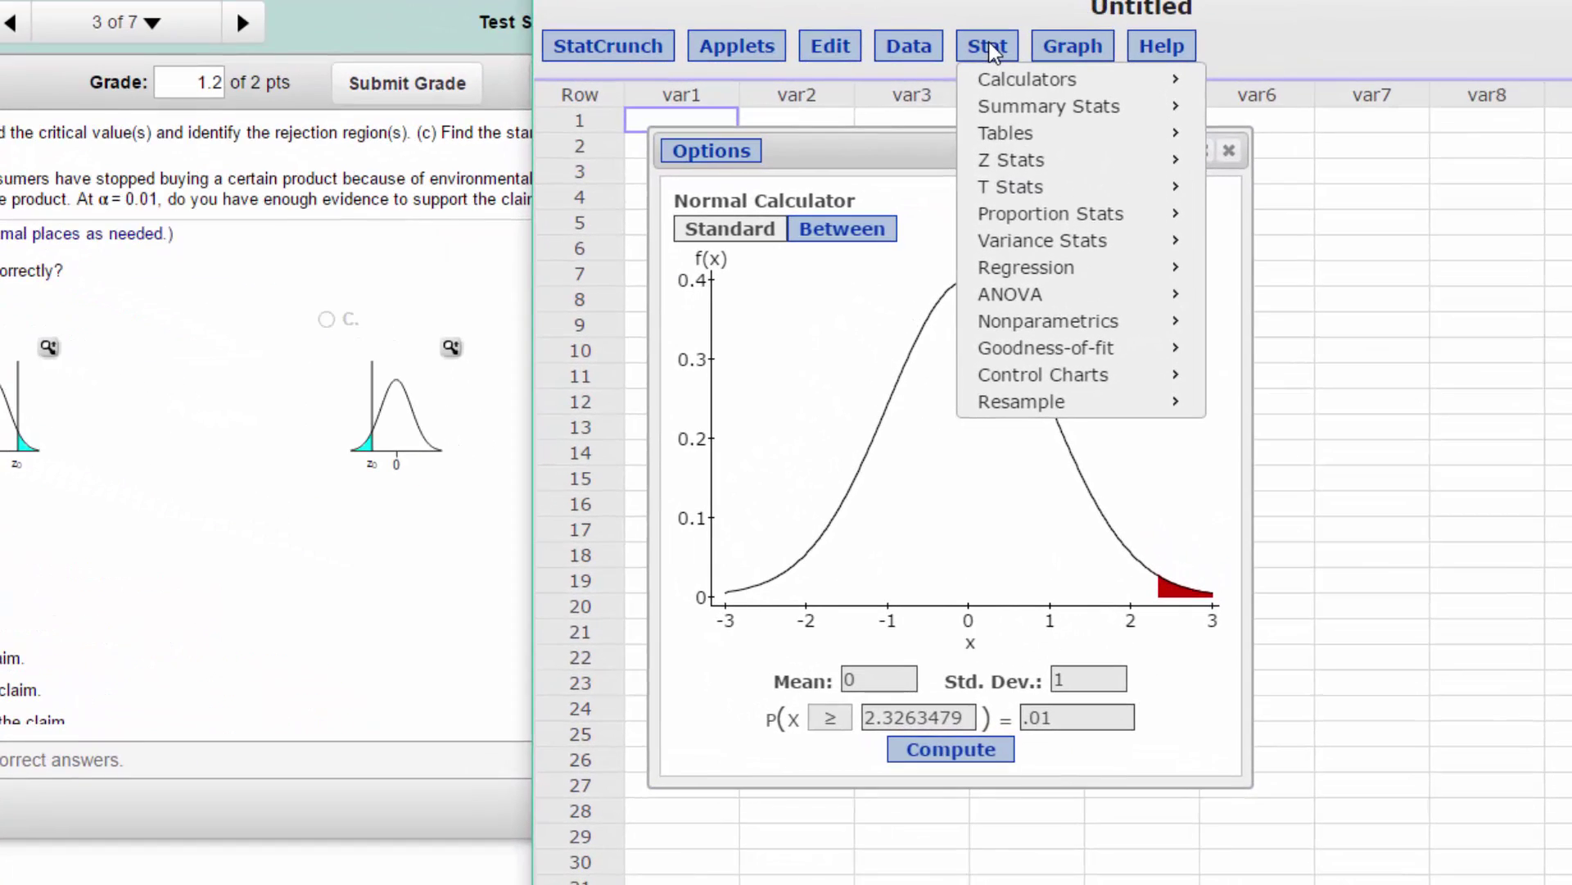
mouse_move(1044, 175)
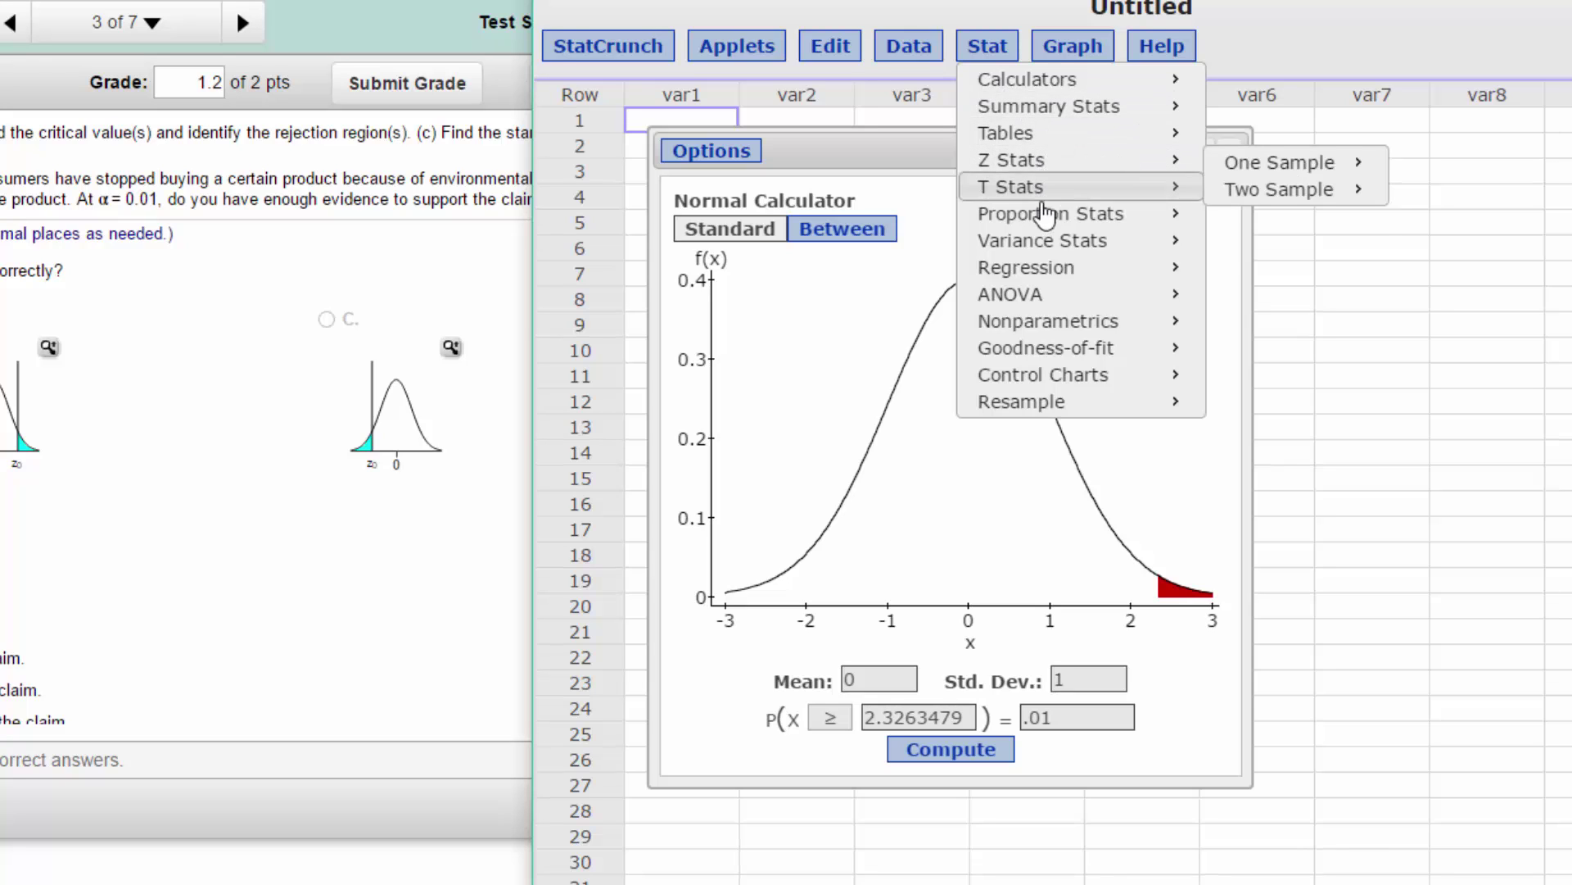
mouse_move(1046, 219)
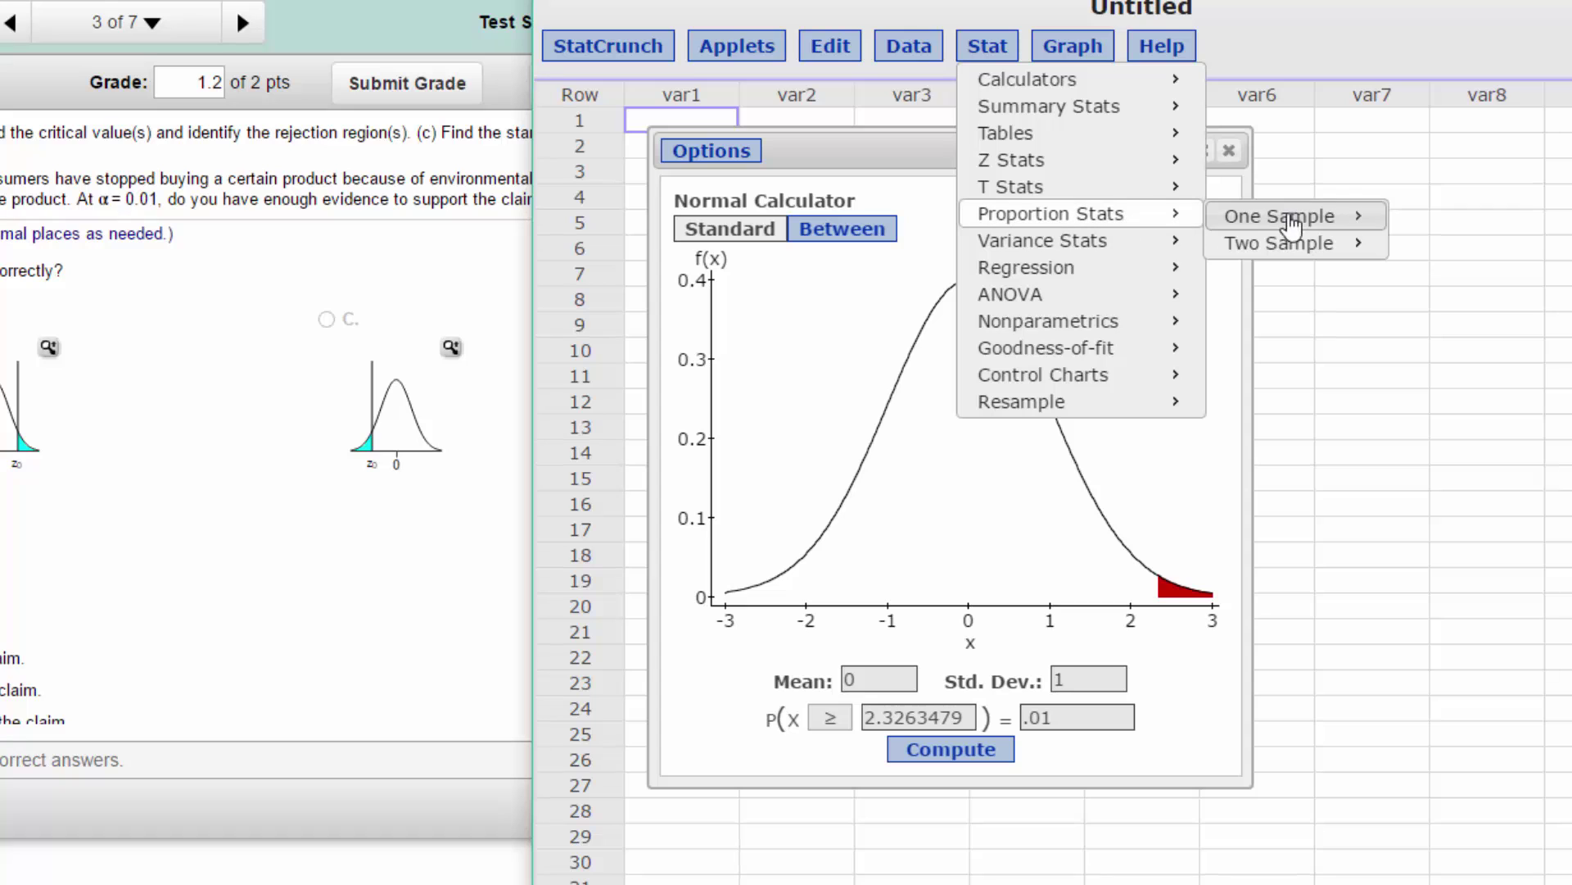
mouse_move(1288, 220)
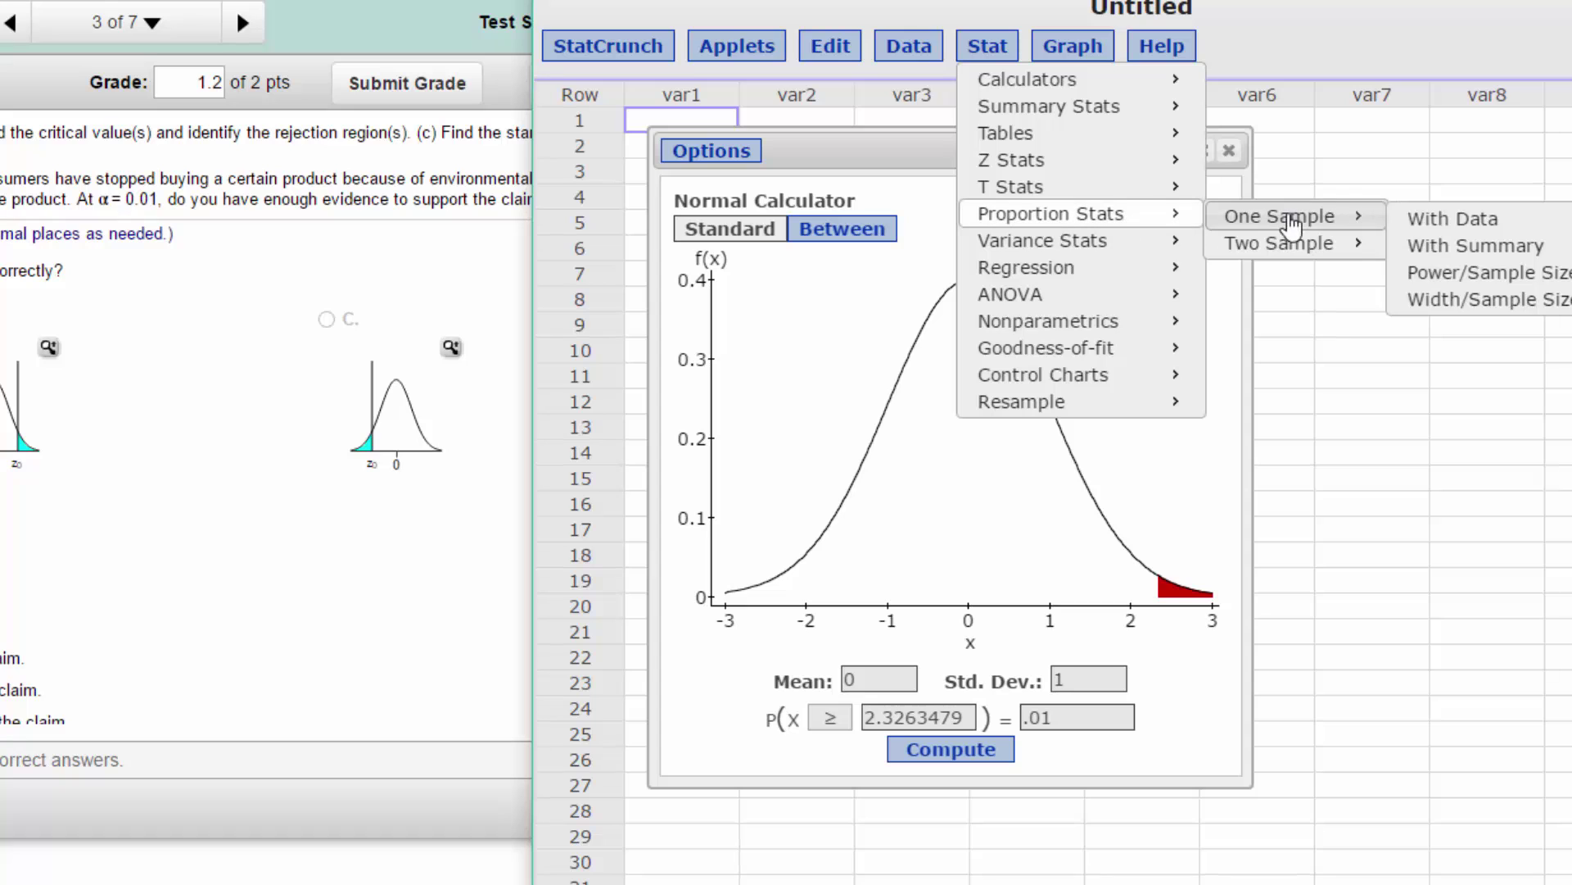
left_click(1463, 245)
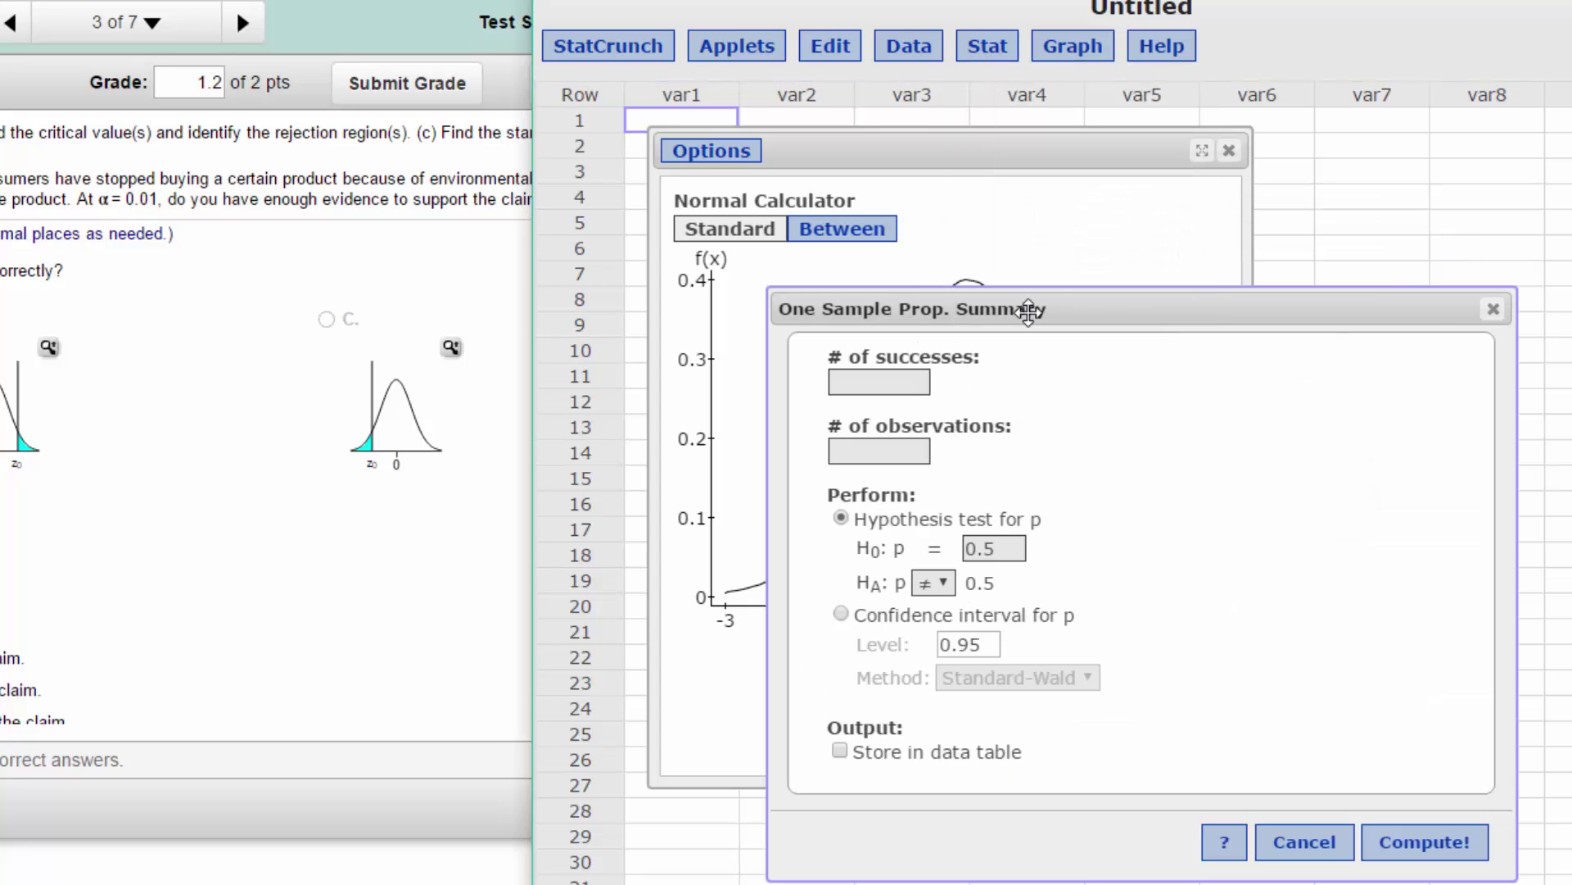
left_click_drag(870, 146, 884, 692)
left_click(1114, 296)
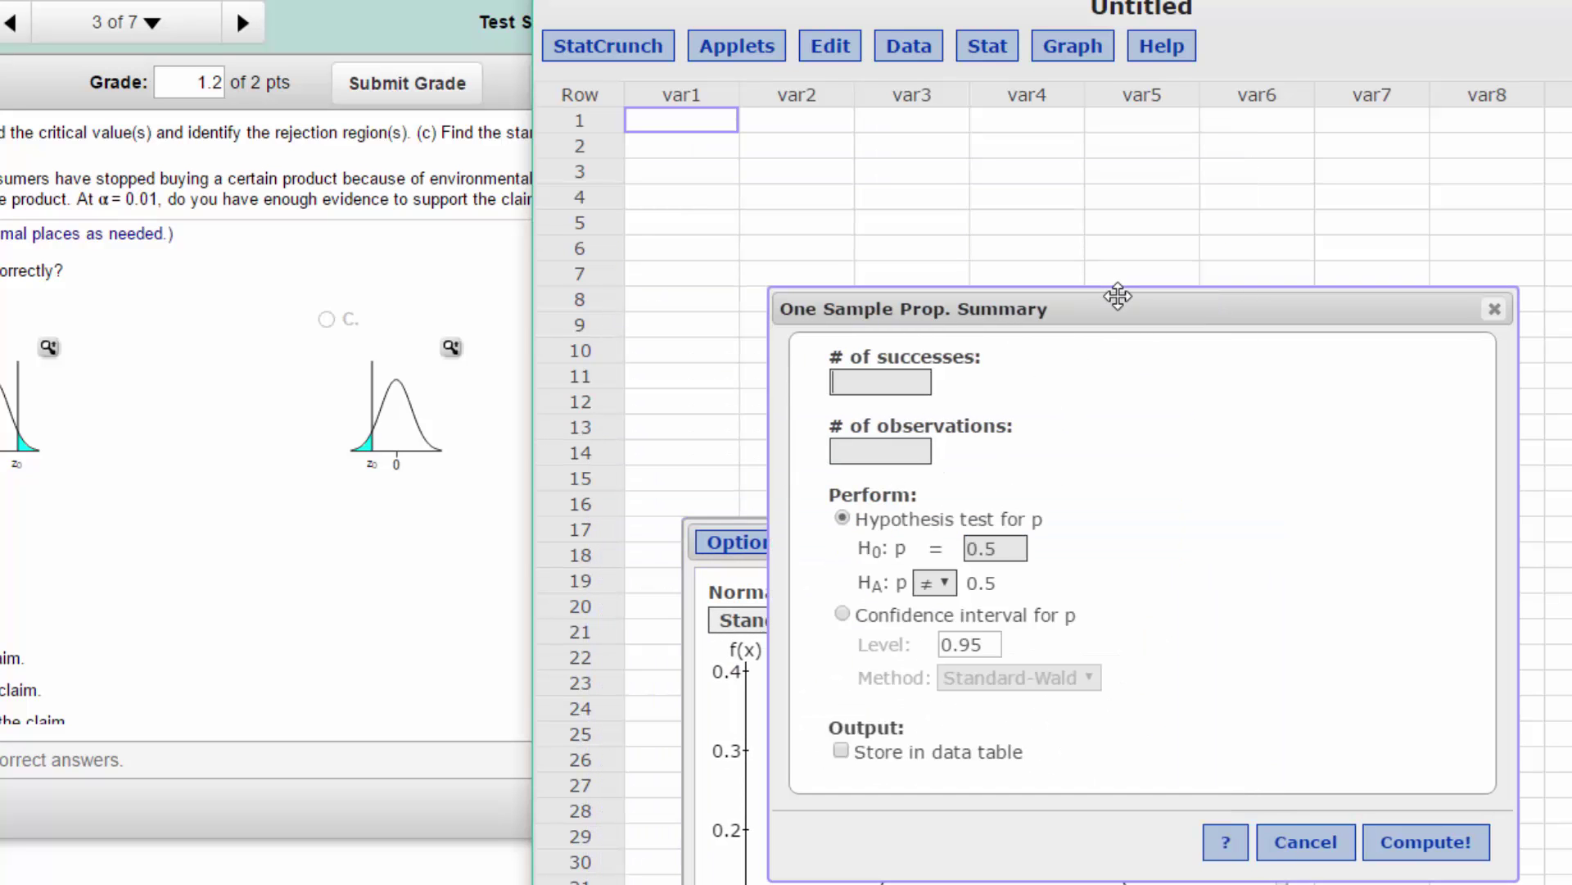
left_click_drag(1063, 301, 912, 235)
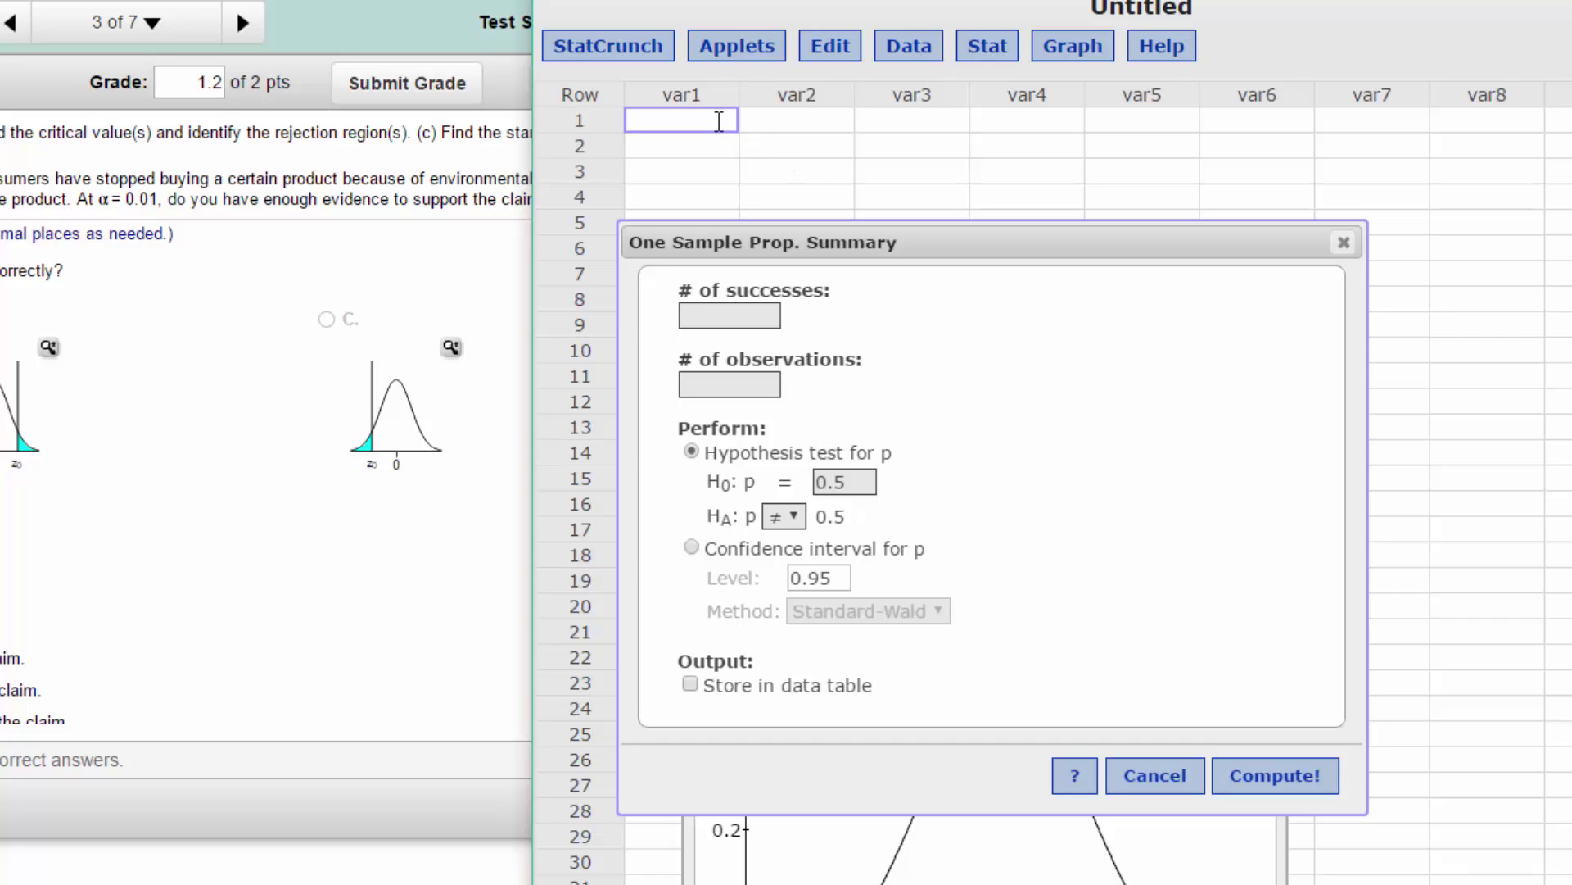
Enter the sample size 1020 in row 1 of var1 and the sample proportion .40 in row 1 of var2.
left_click(715, 123)
type("100")
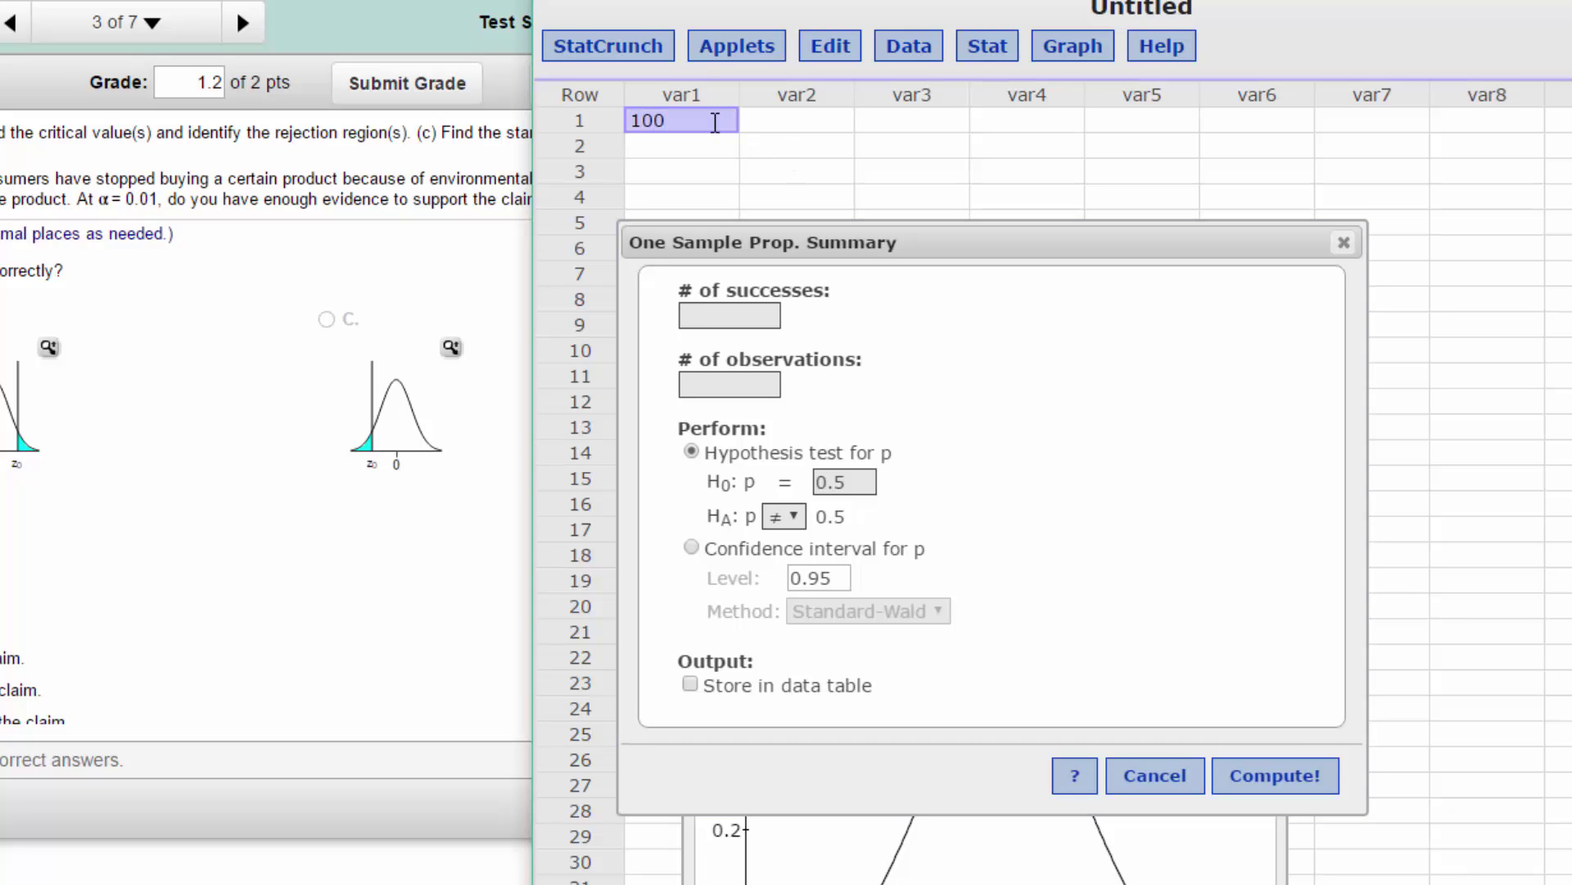
key("BackSpace")
type("20")
left_click(808, 120)
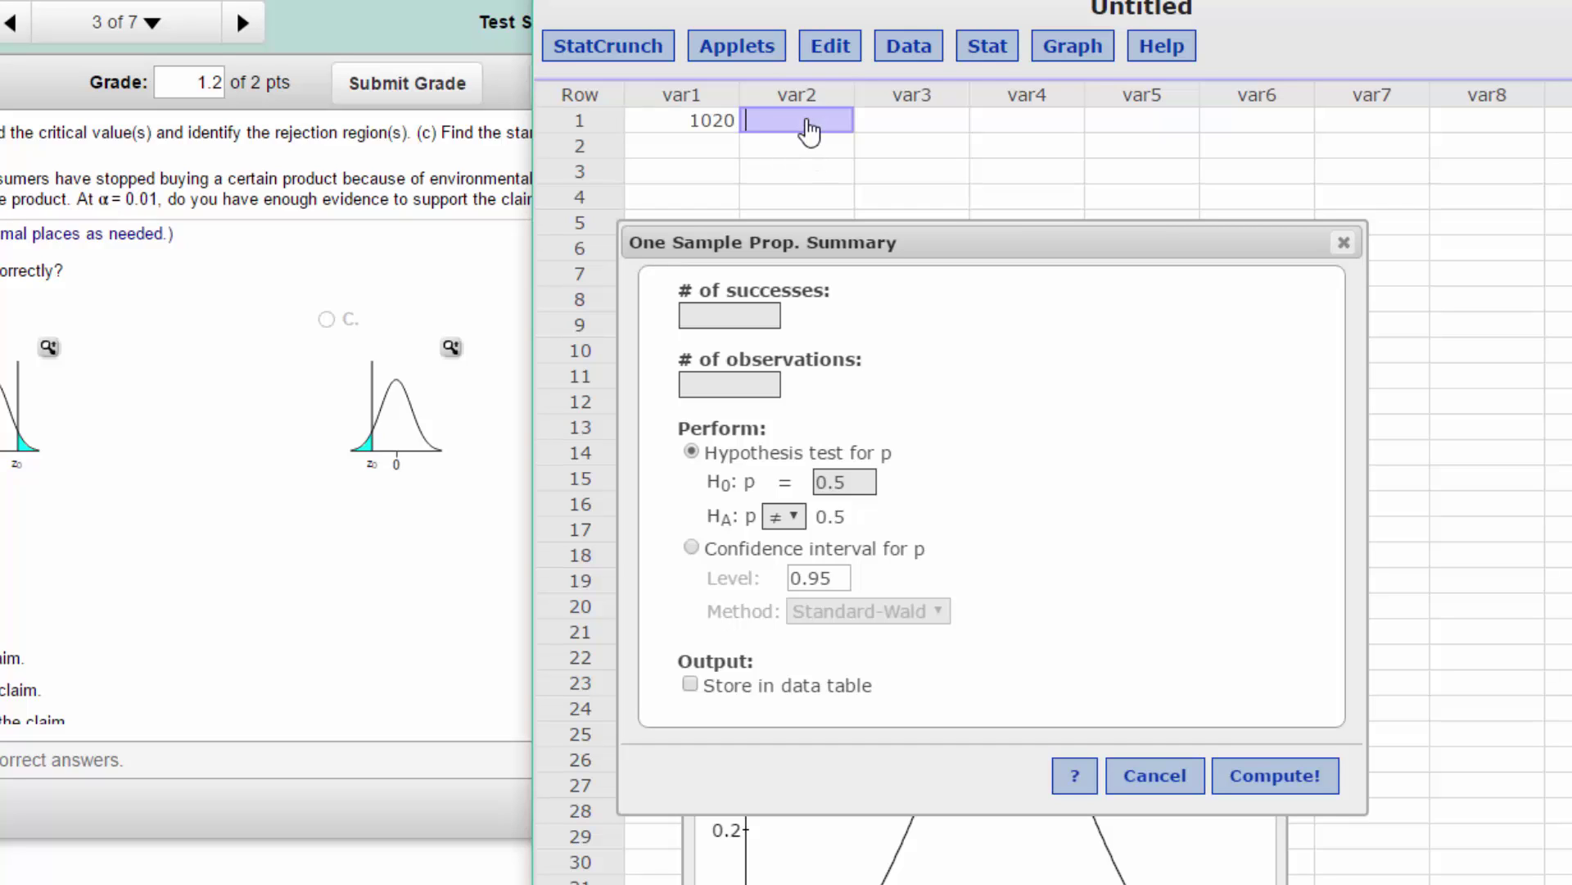
type(".40")
Build the compute expression var1*var2 from the two data columns.
left_click(922, 56)
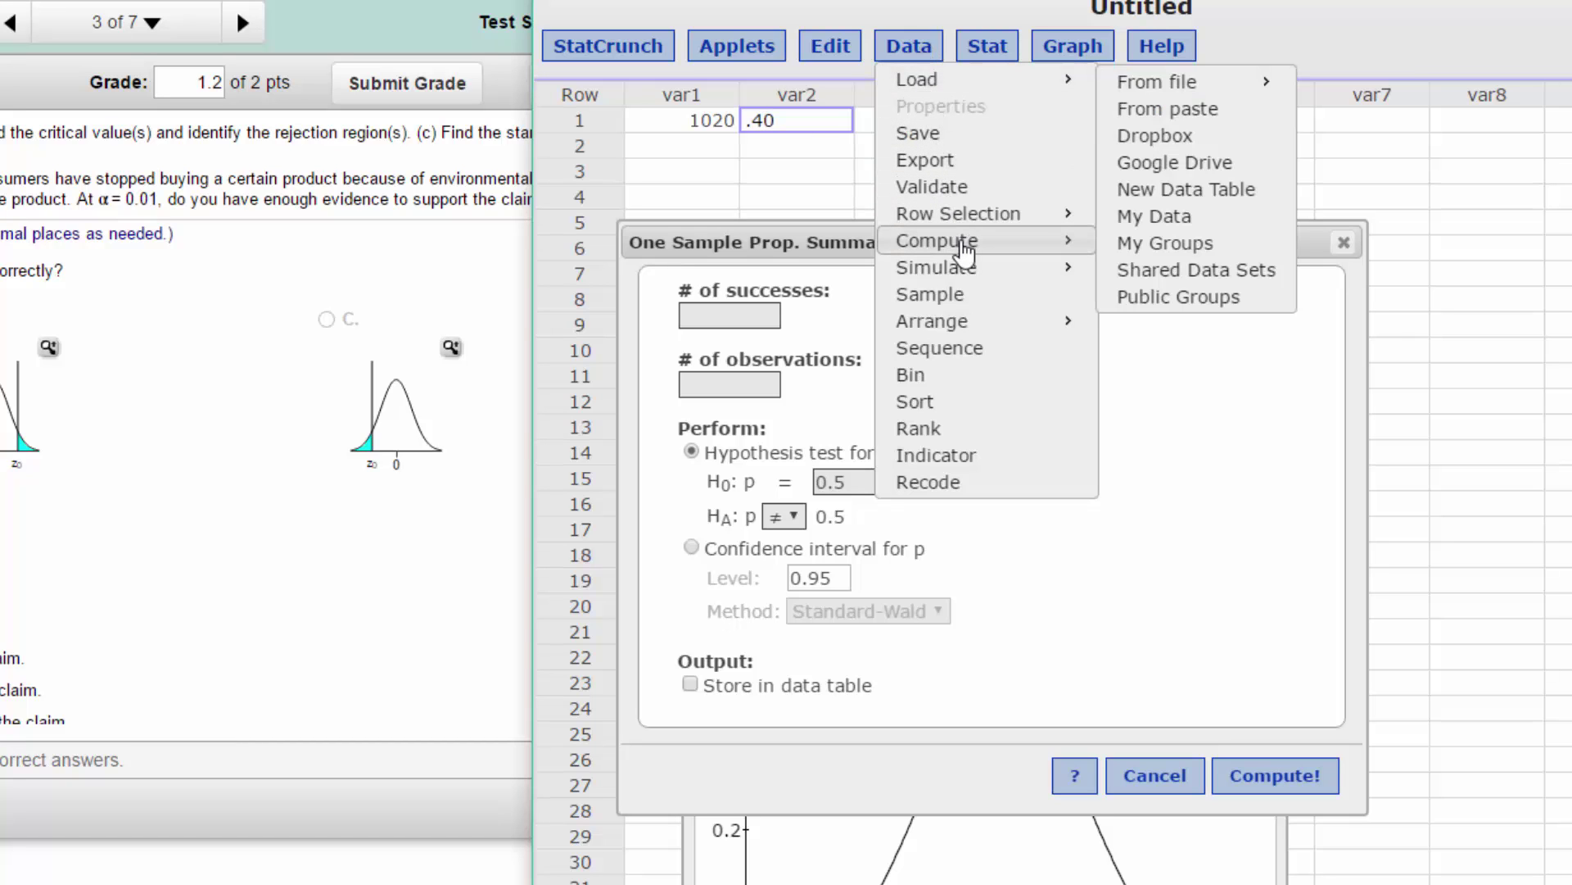
mouse_move(960, 242)
left_click(1151, 244)
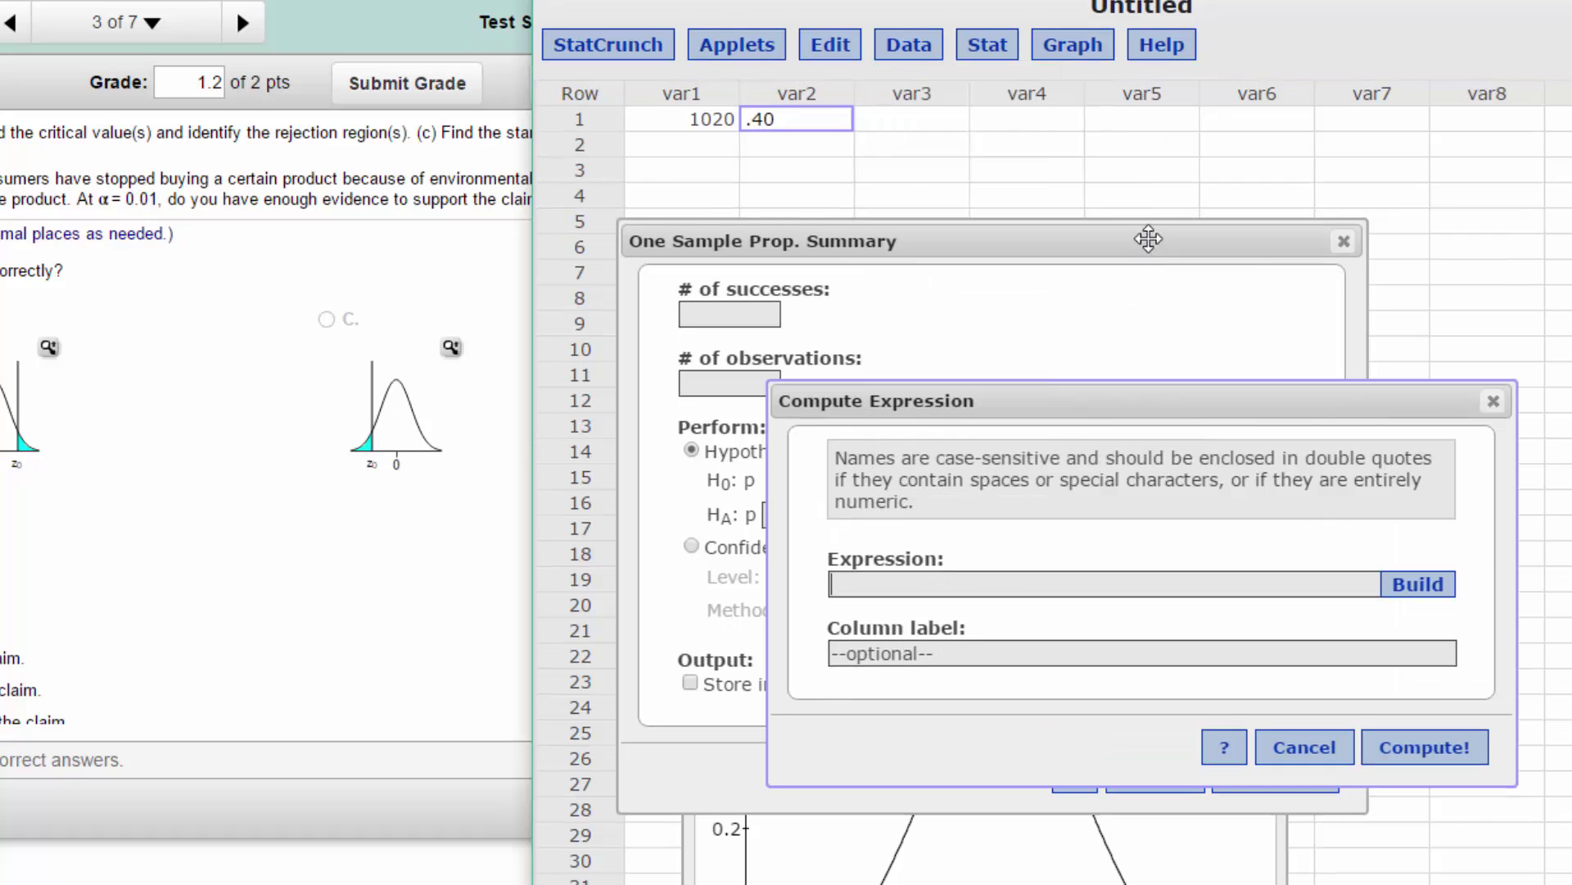
left_click(1437, 596)
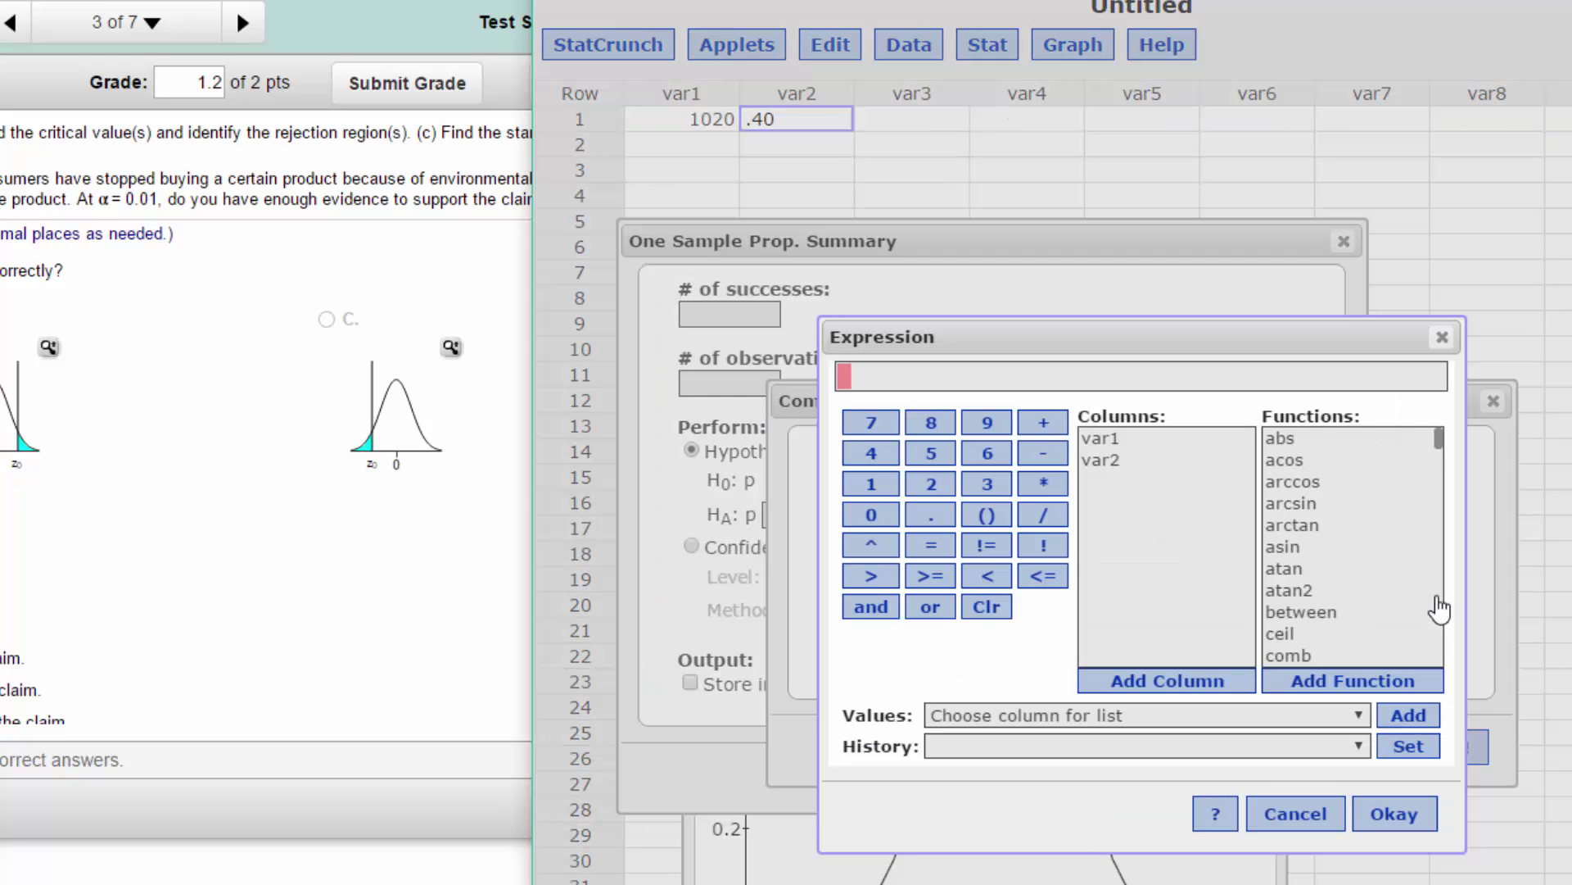
double_click(1100, 442)
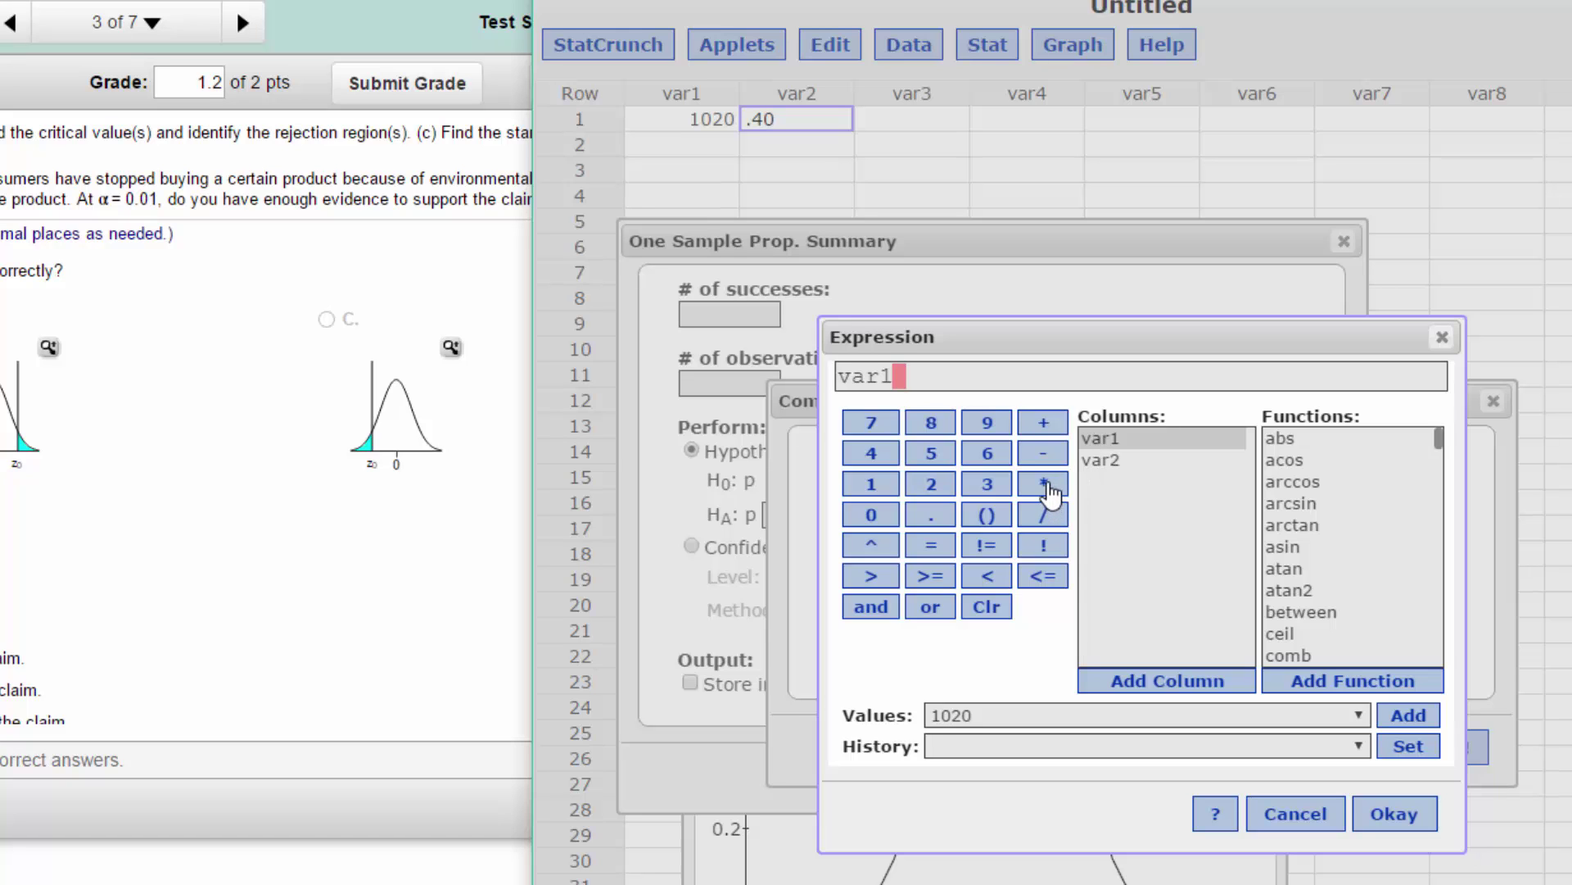
left_click(1045, 485)
double_click(1101, 461)
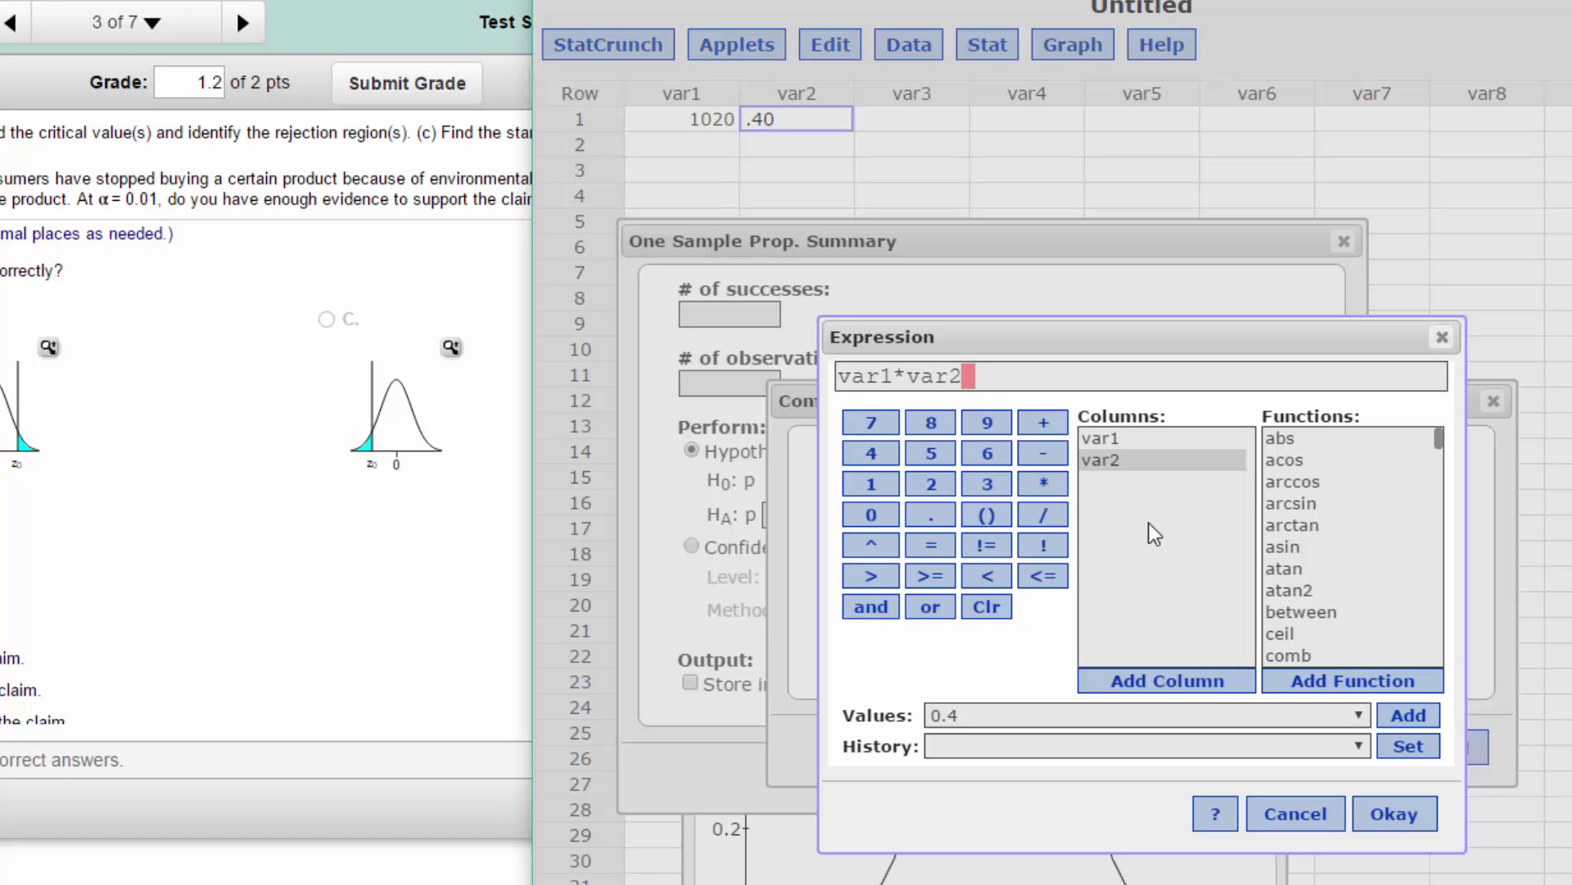
left_click(1402, 815)
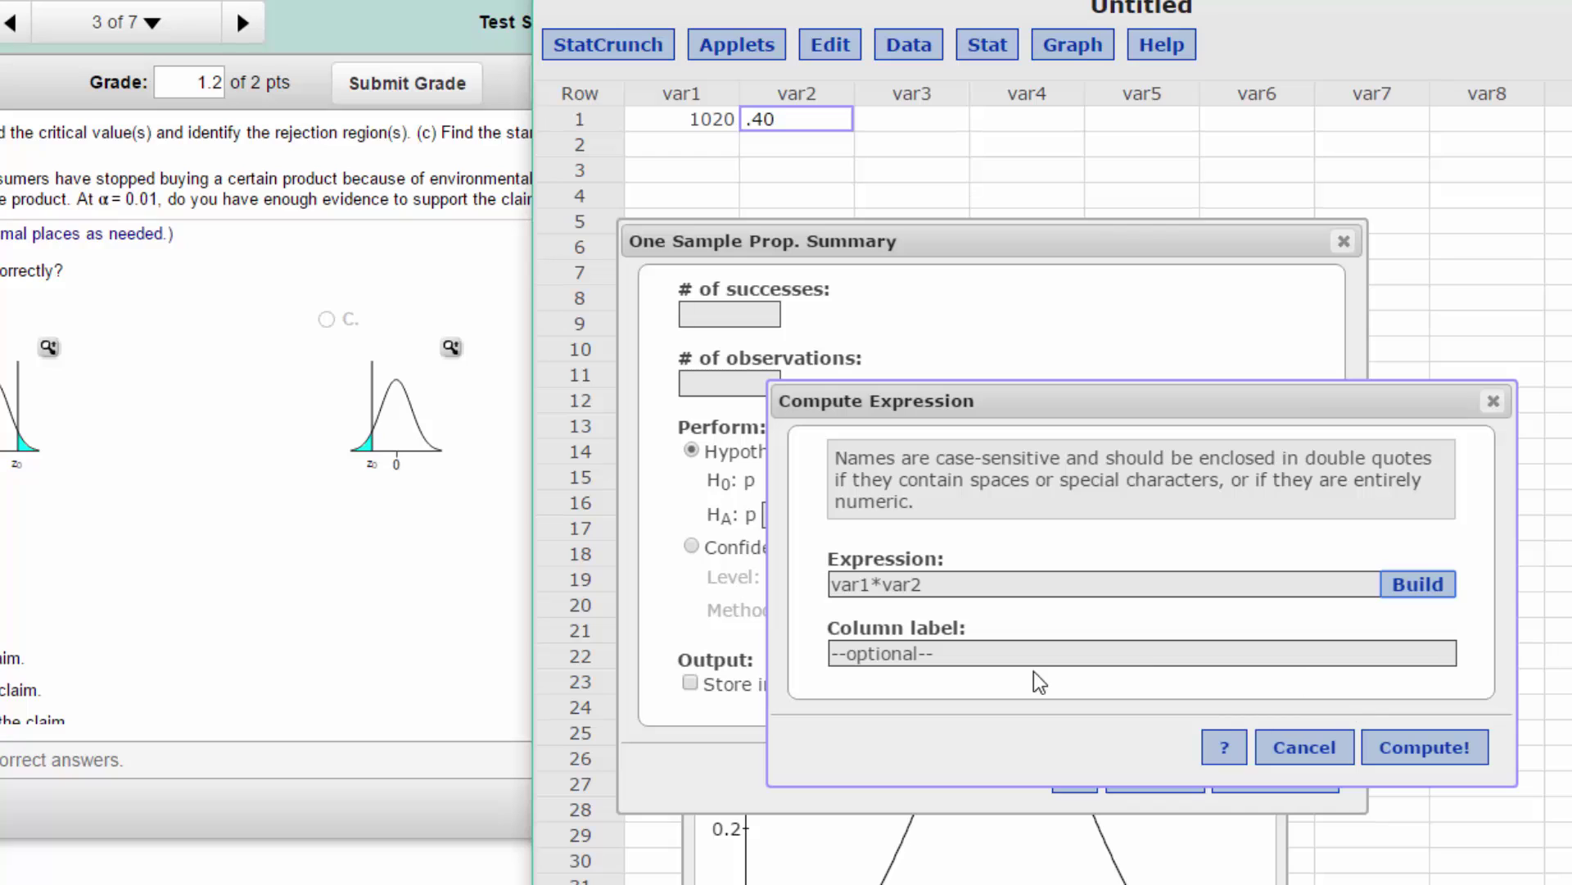
Label the new column "sucessess" and compute the expression into the data table.
left_click(1019, 655)
type("suc")
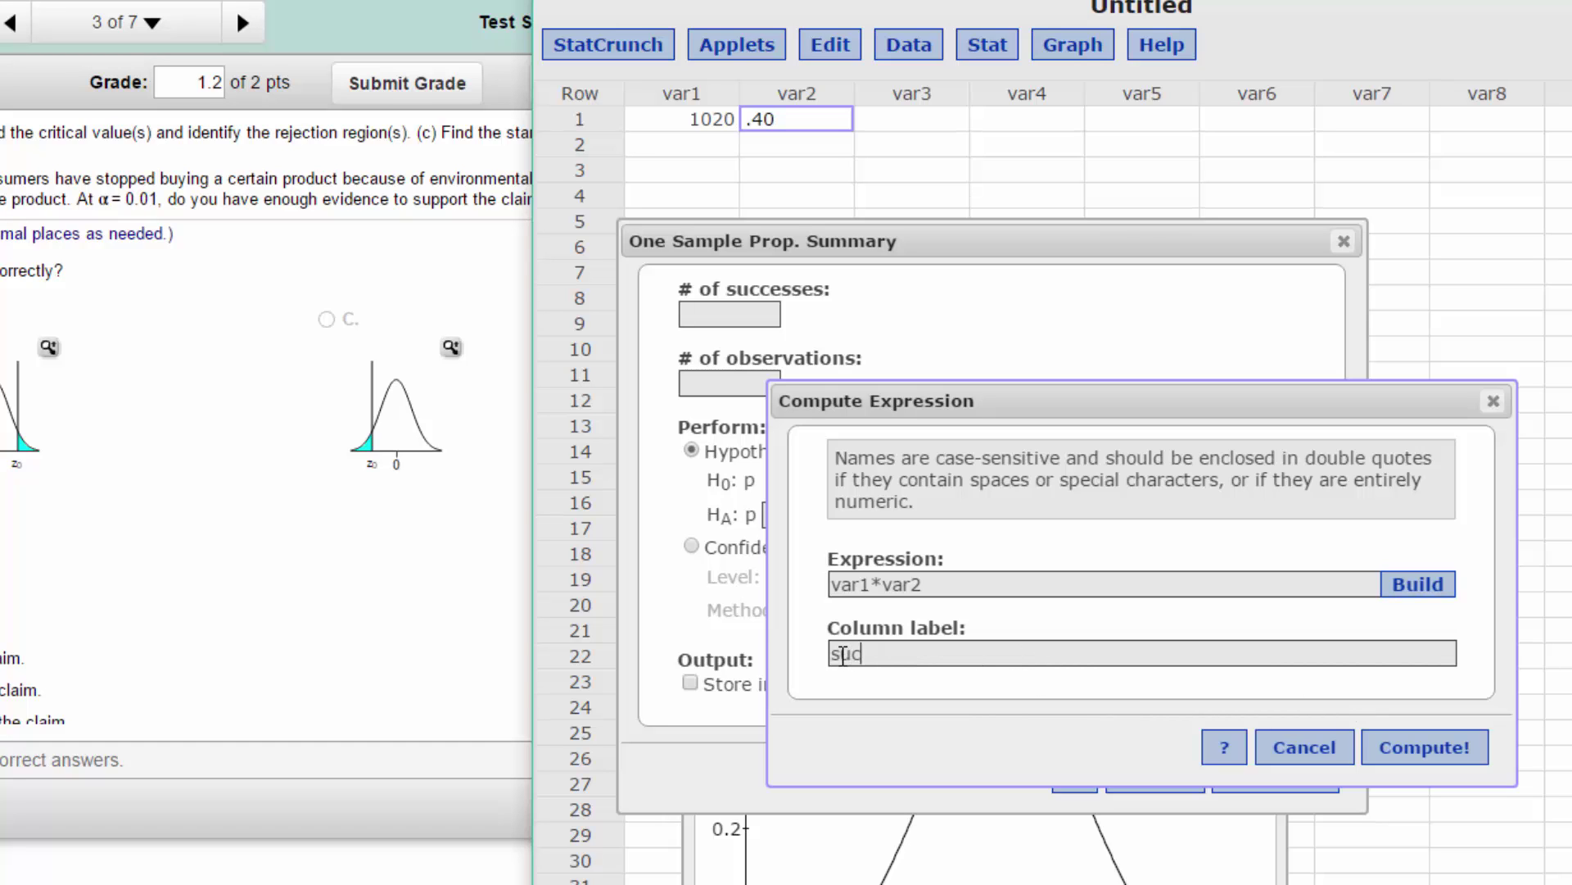
type("essess")
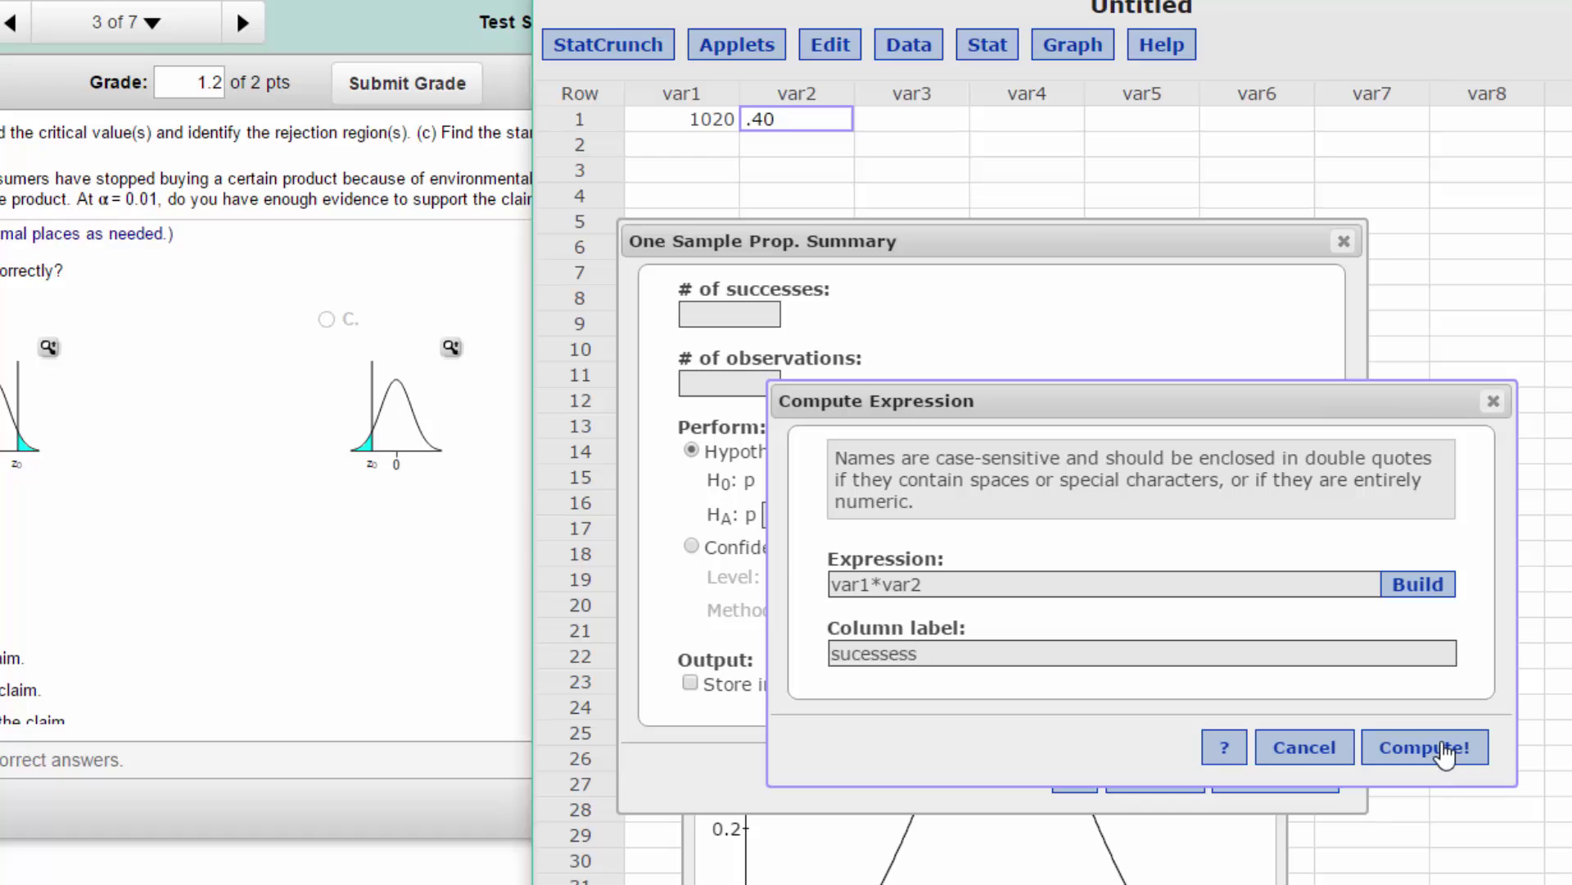
left_click(1443, 751)
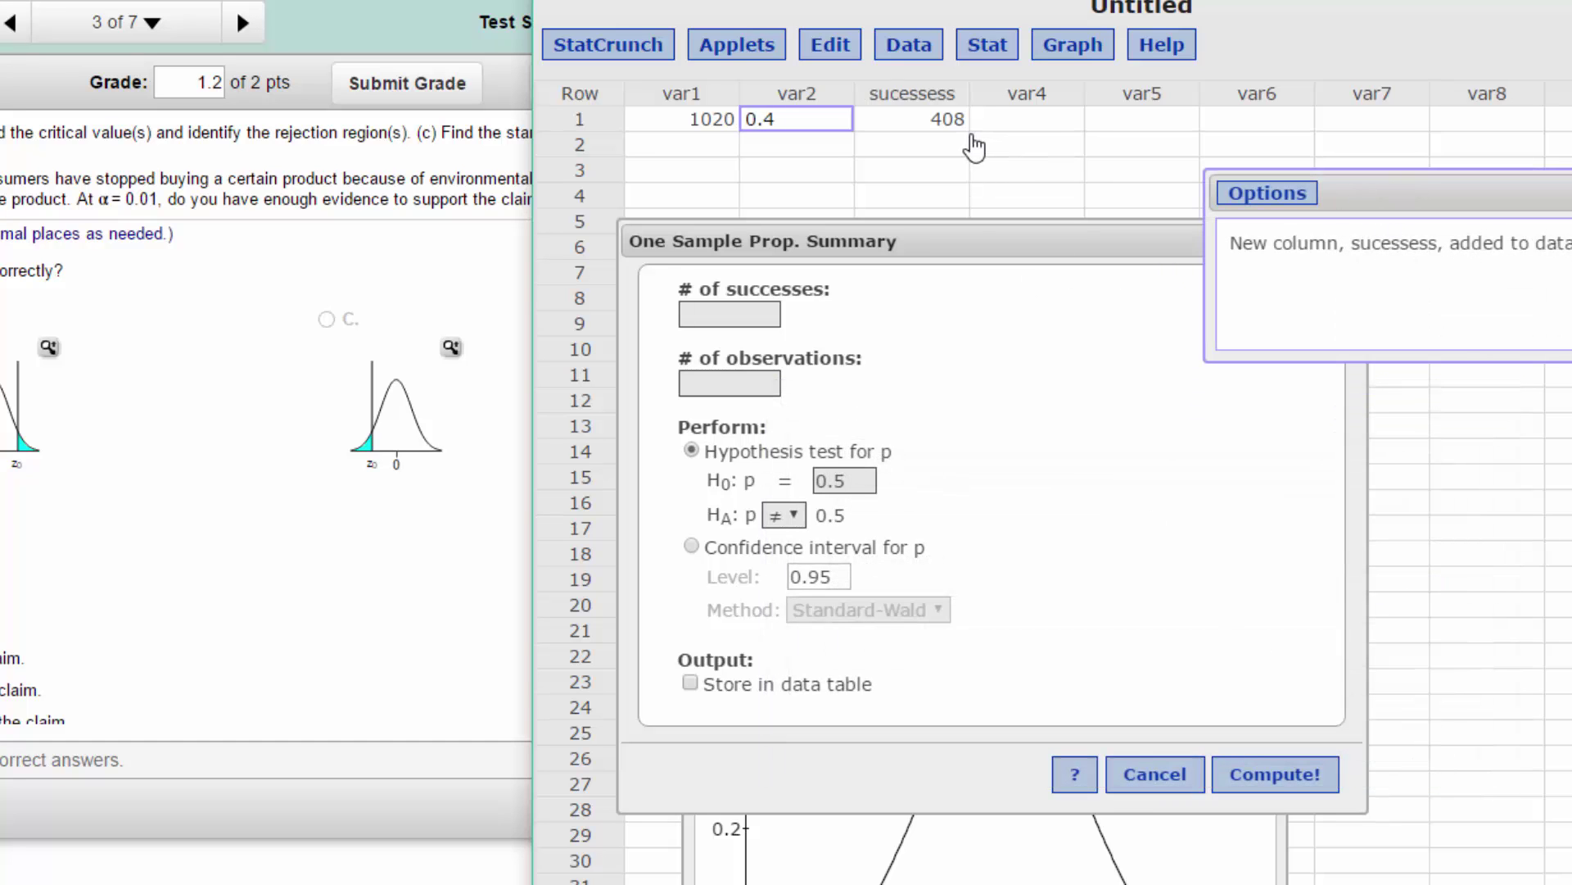
Set the proportion test's number of successes to 408 and number of observations to 1020.
left_click(721, 317)
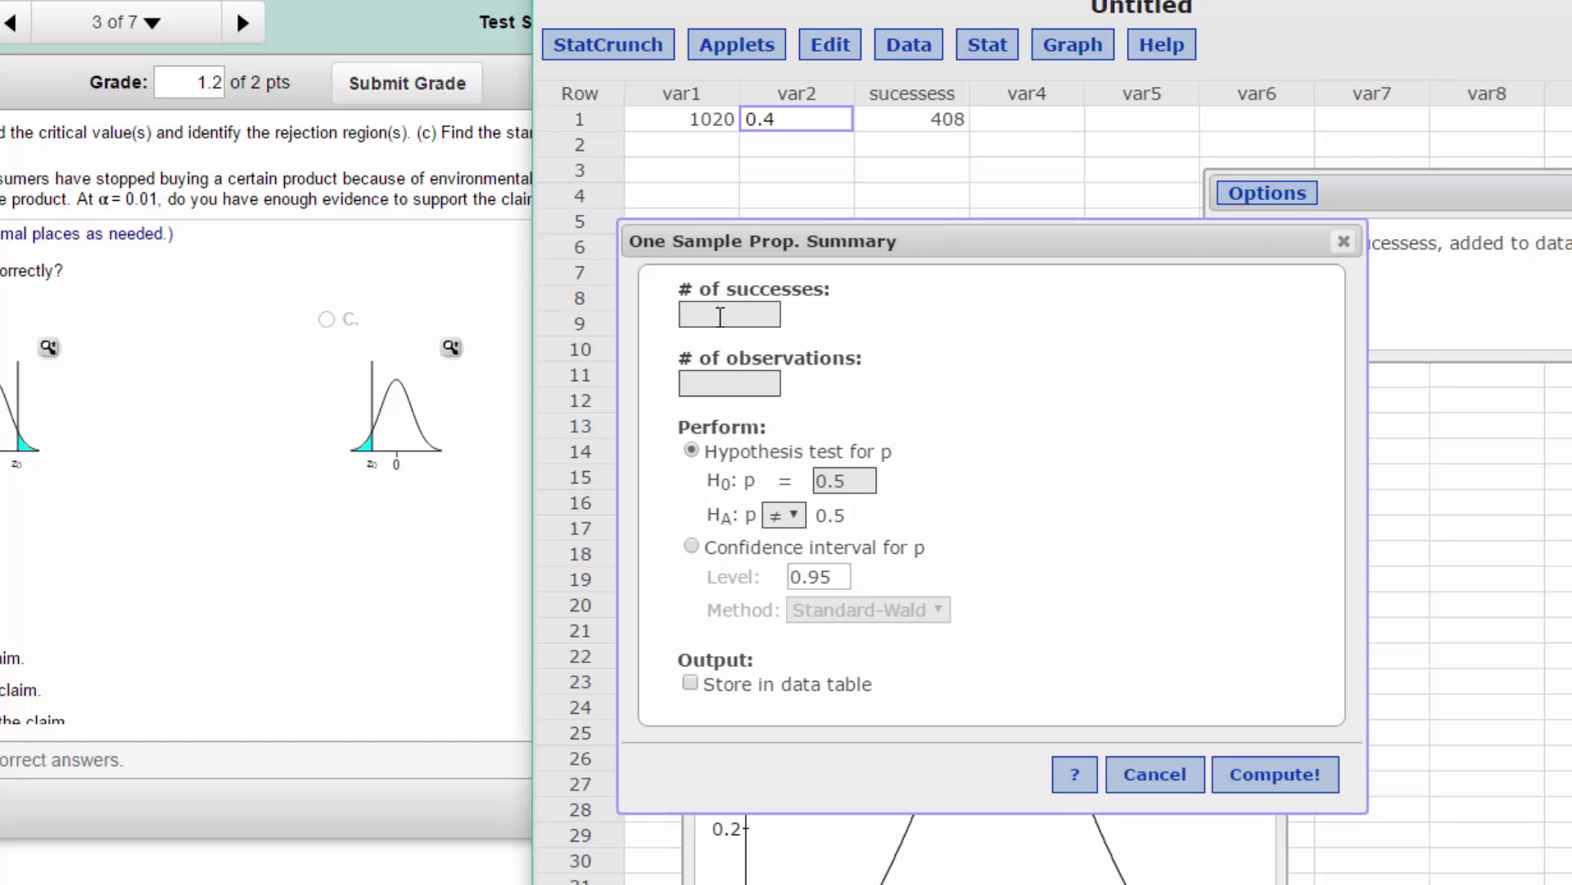
type("408")
left_click(721, 377)
type("1020")
Set the null hypothesis proportion to .29 and the alternative hypothesis to greater than (>).
left_click_drag(859, 486, 785, 486)
type(".")
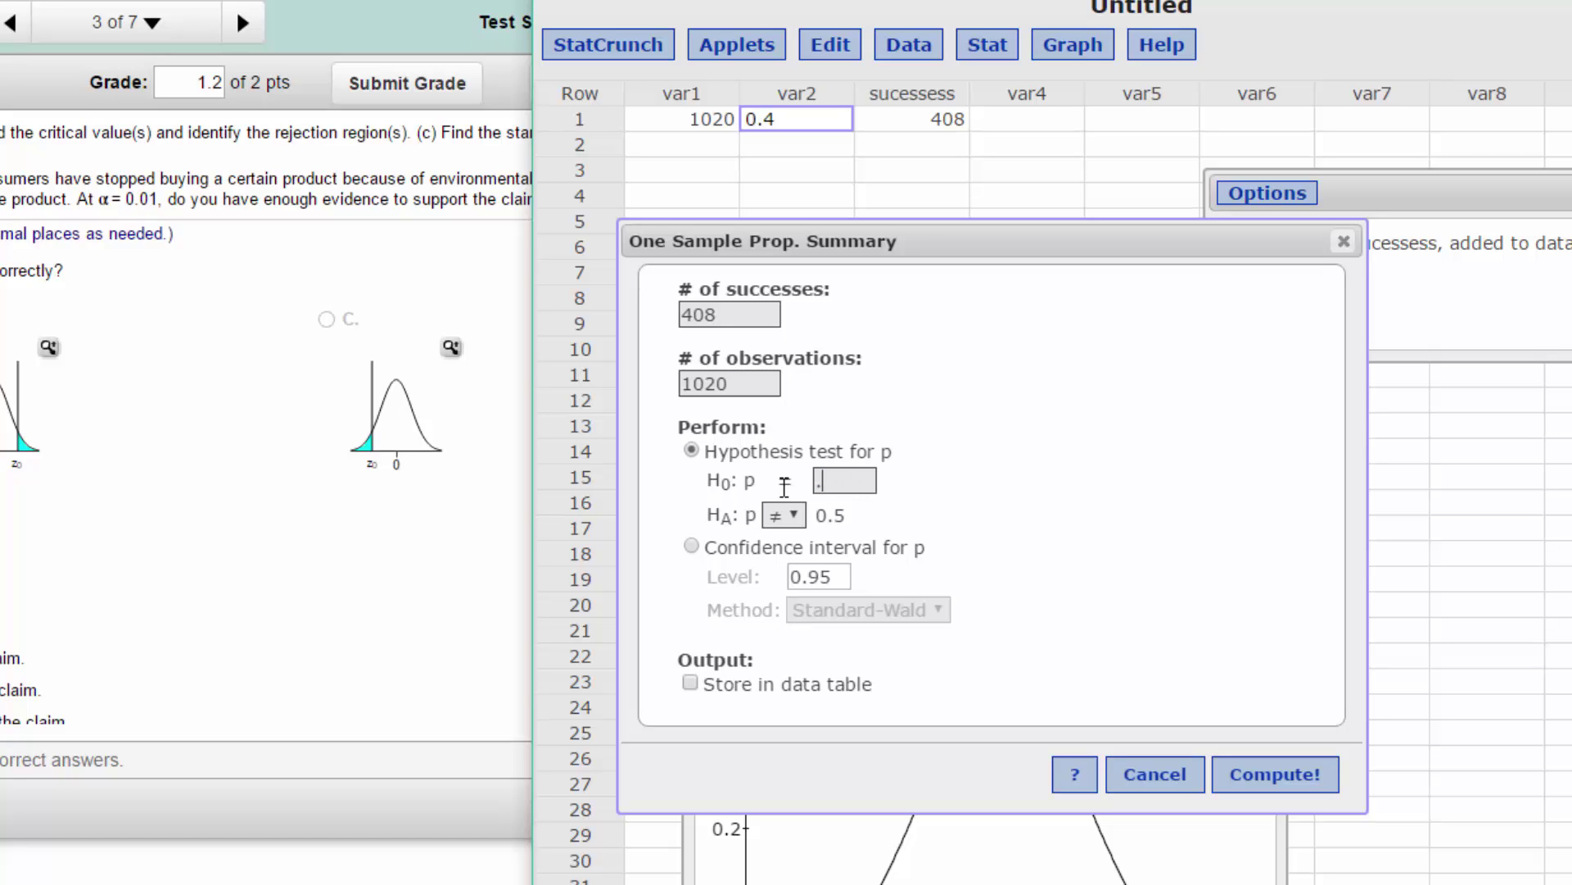
type("29")
left_click(784, 528)
left_click(785, 528)
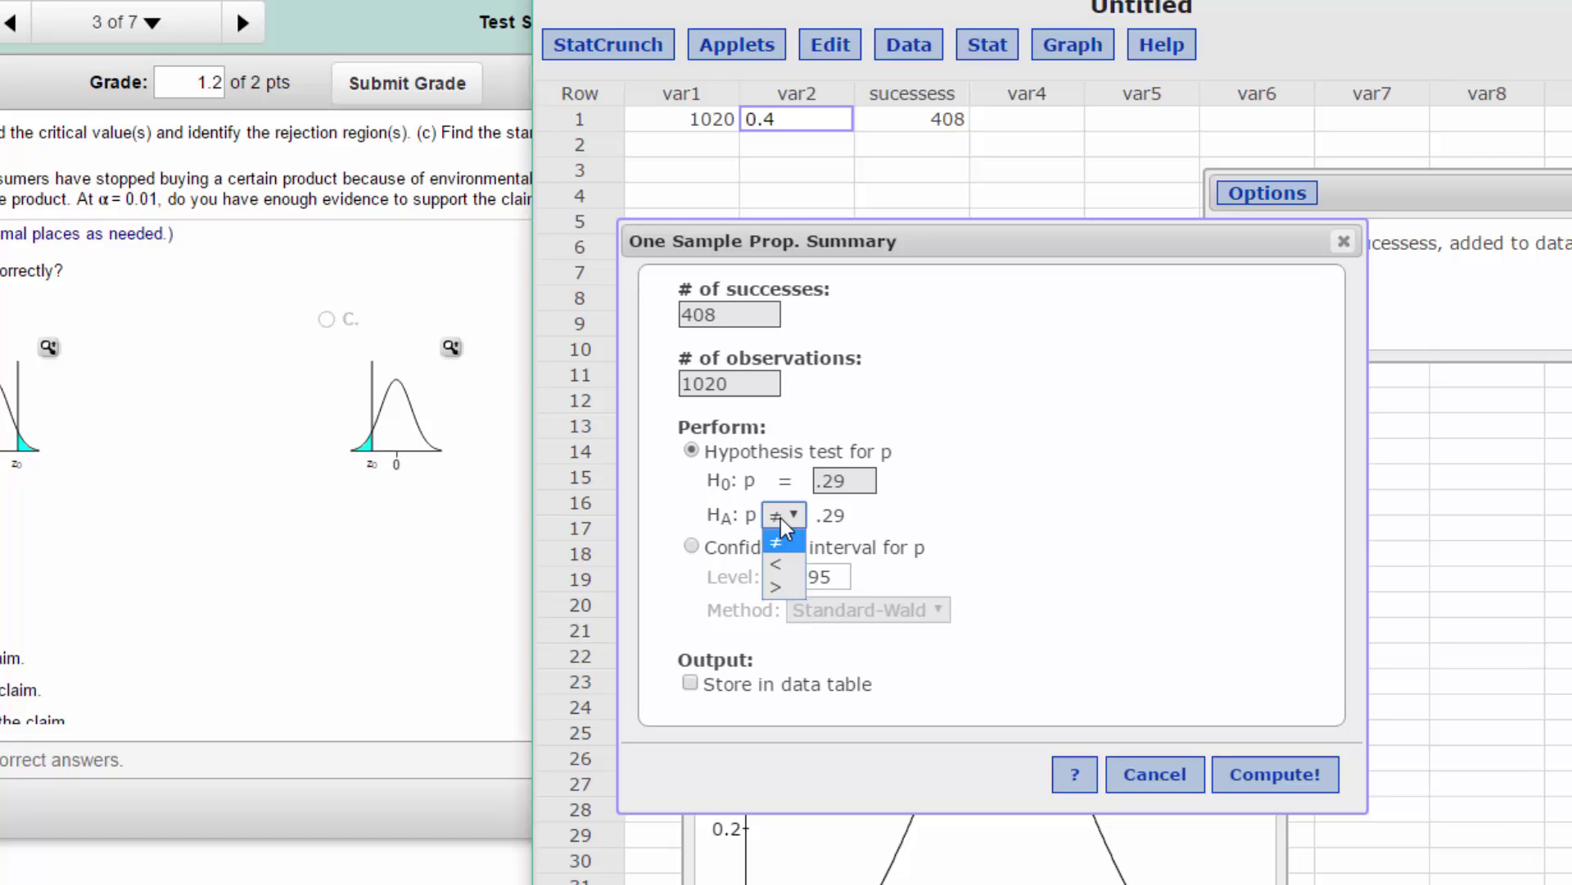
left_click(777, 588)
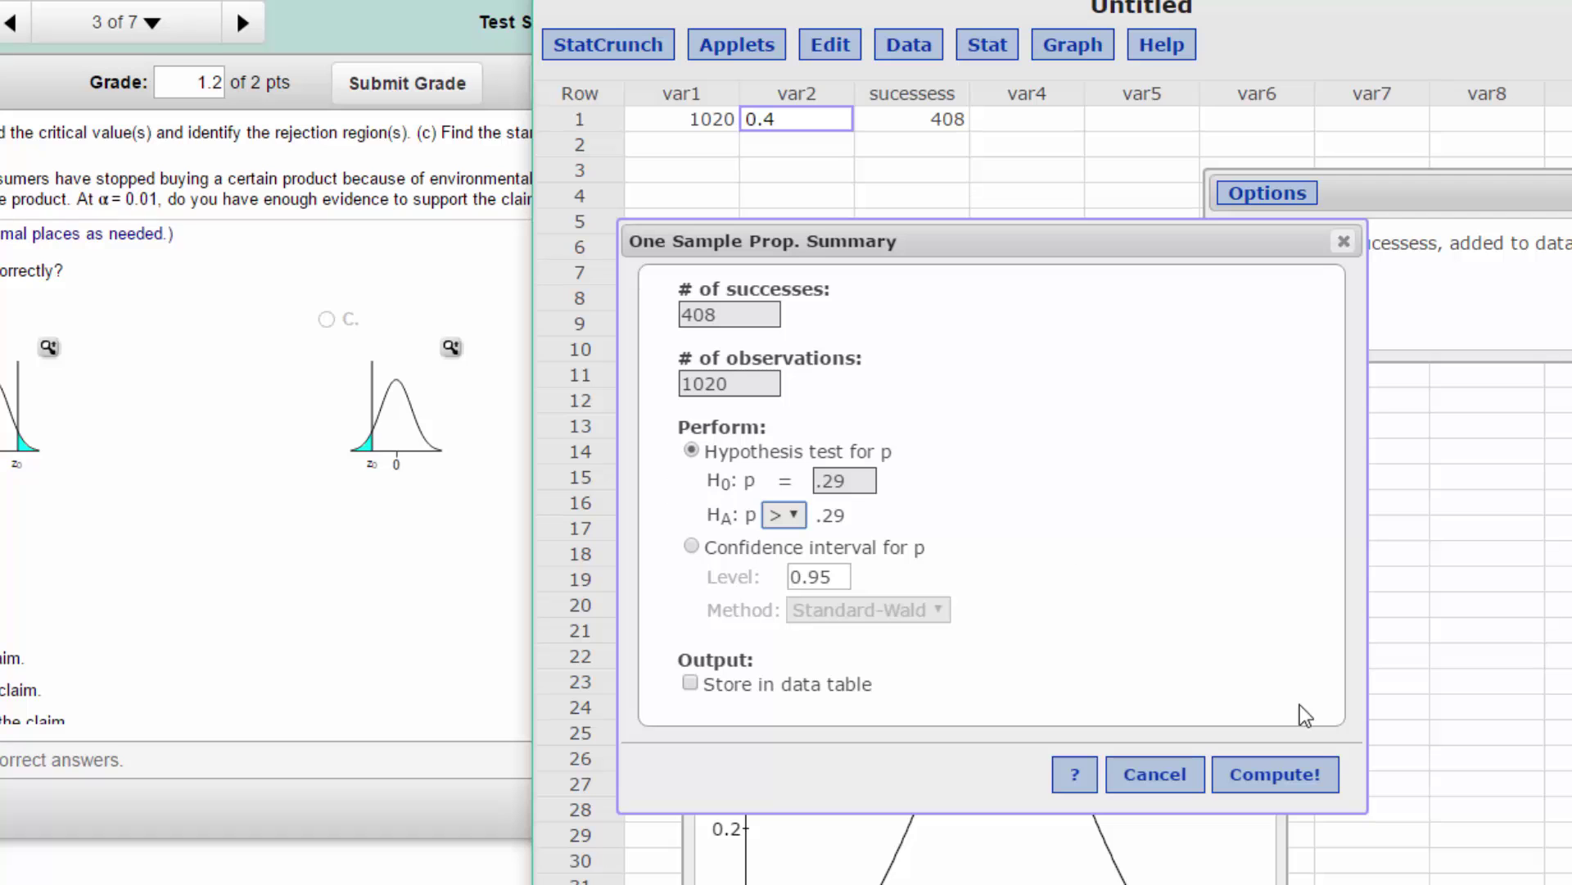
Compute the hypothesis test and arrange its results directly above the Normal calculator for comparison.
left_click(1275, 777)
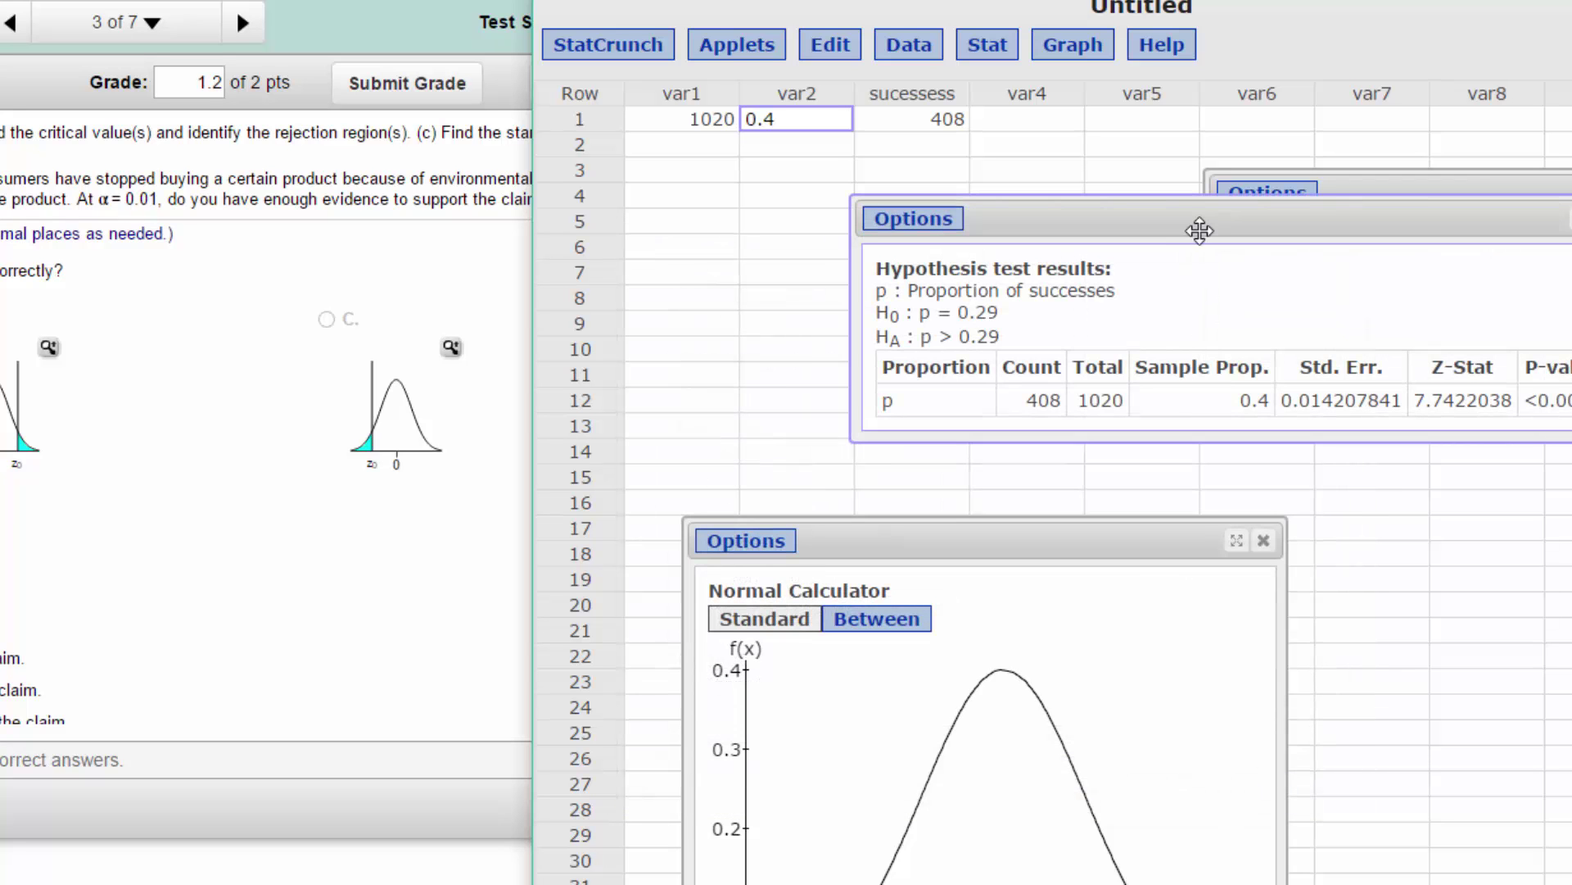
left_click_drag(1190, 218, 884, 164)
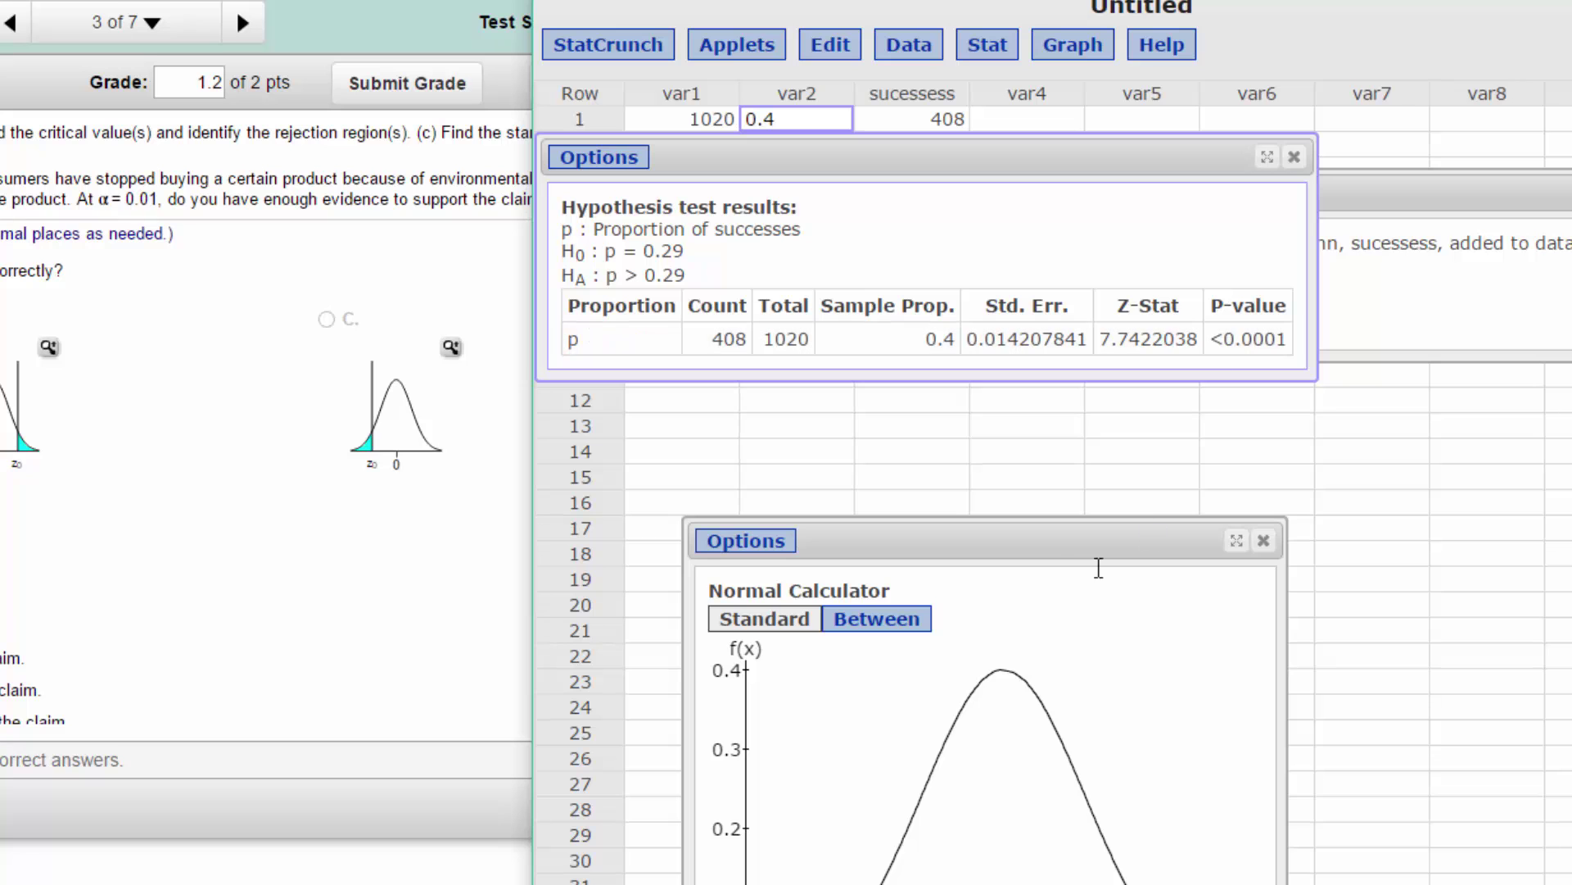
left_click_drag(1046, 541, 942, 374)
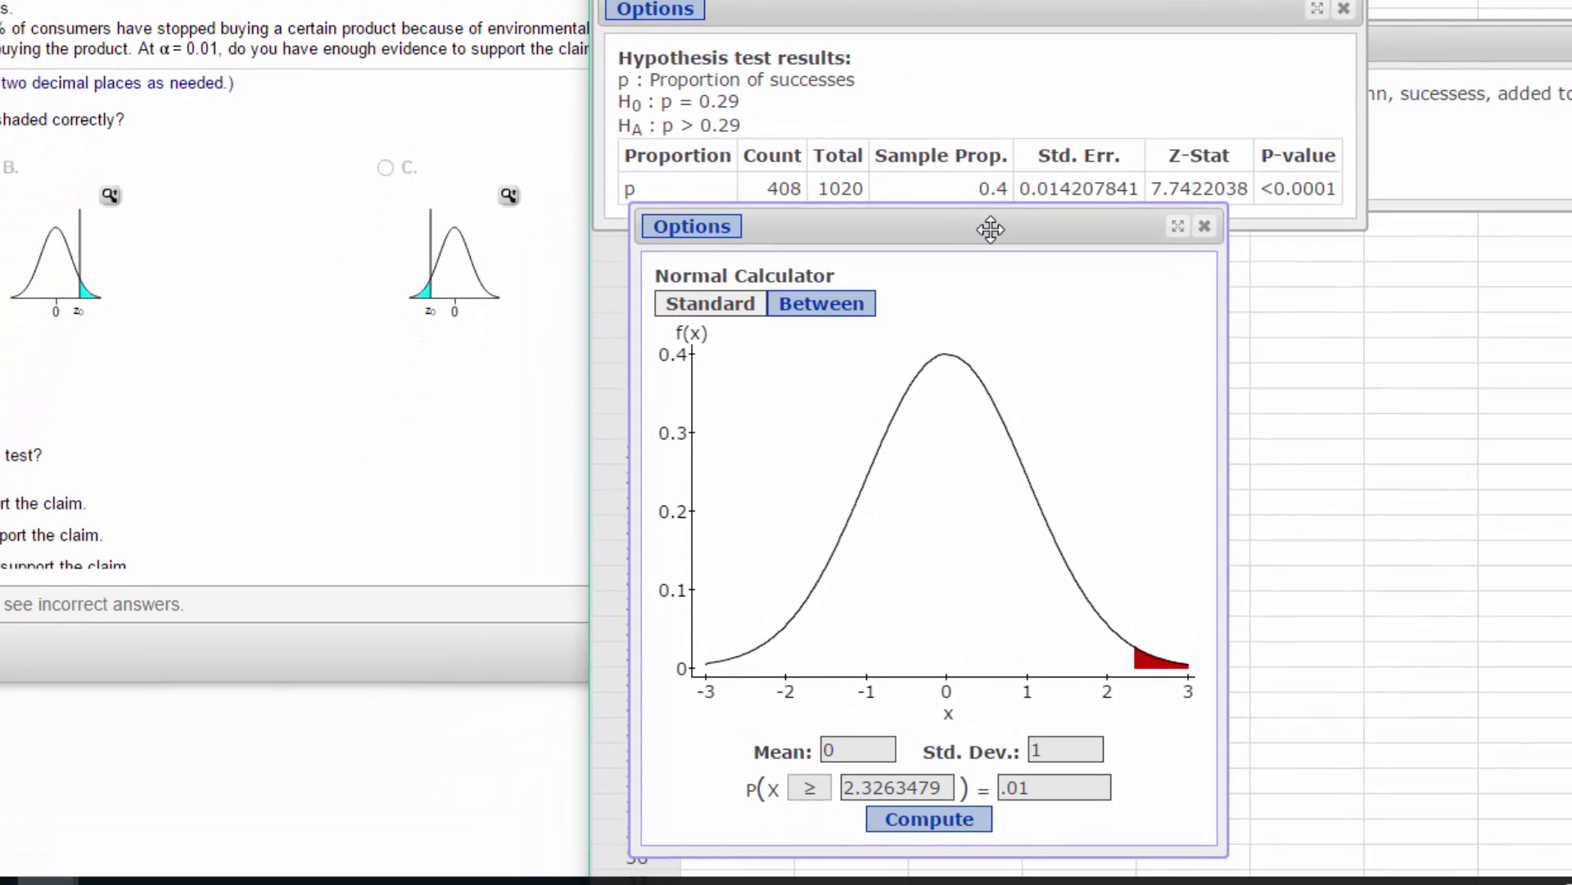